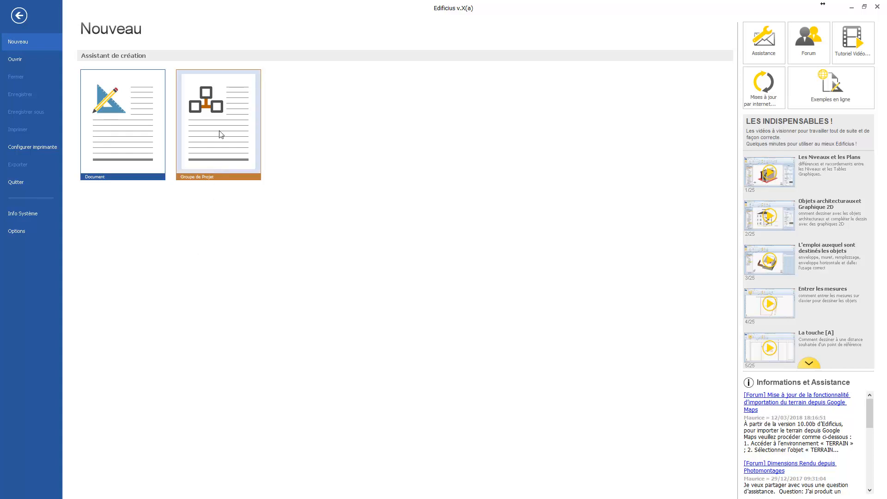
# Create a new project group using 2_JAUNE & ROUGE.EDF as the existing situation, with the suggested design and group file names
pyautogui.click(221, 128)
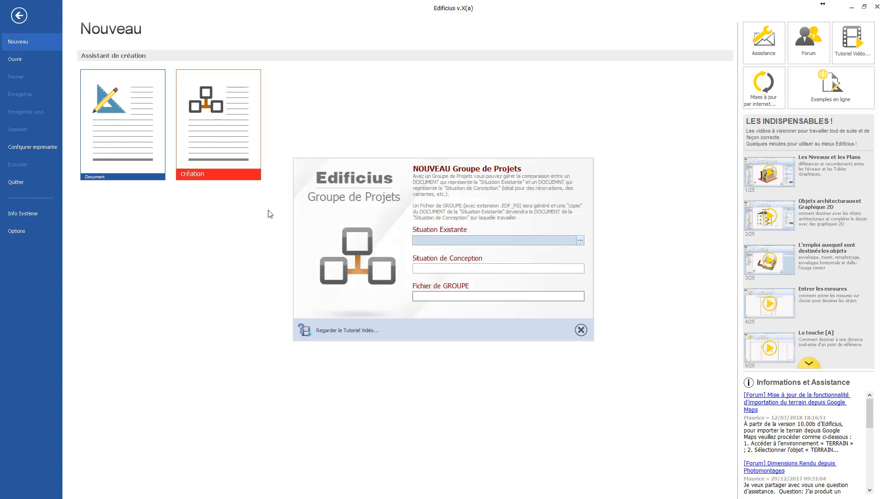
pyautogui.click(580, 241)
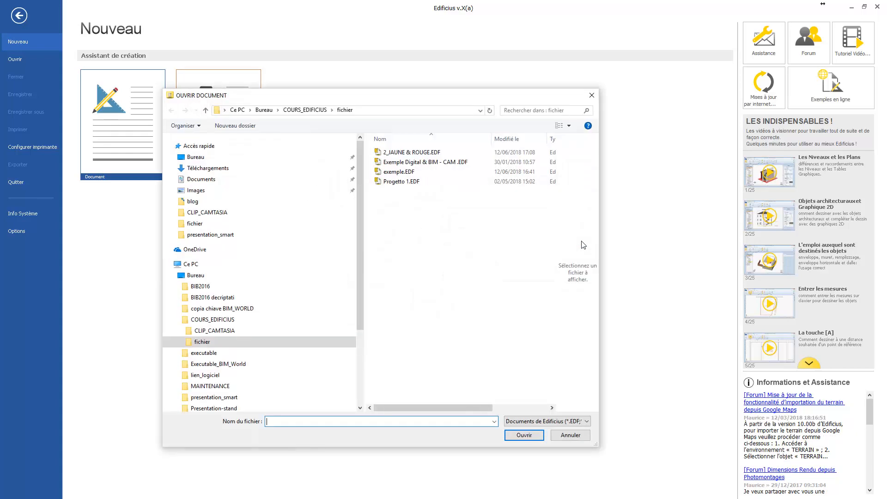
pyautogui.click(434, 153)
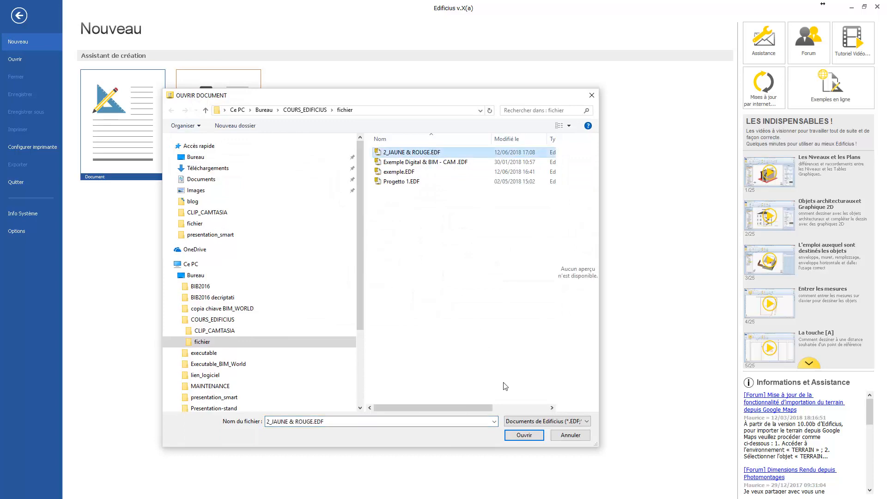
pyautogui.click(532, 438)
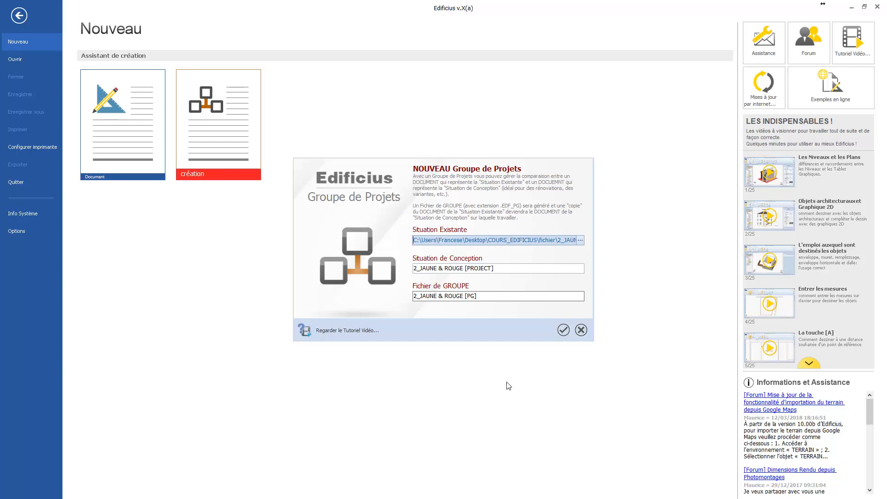
pyautogui.click(564, 330)
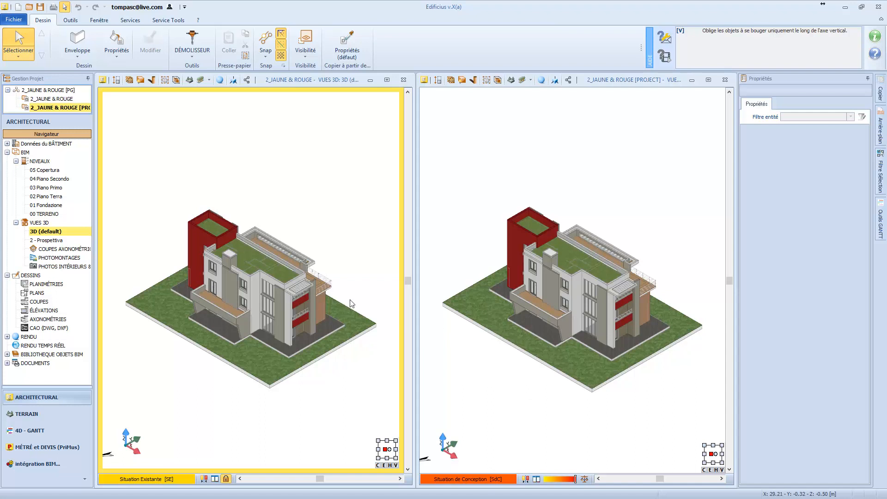
# Orbit the design model's 3D view, and open level 02 Piano Terra with the existing and design plans side by side
pyautogui.moveTo(462, 350); pyautogui.dragTo(481, 340, button='middle')
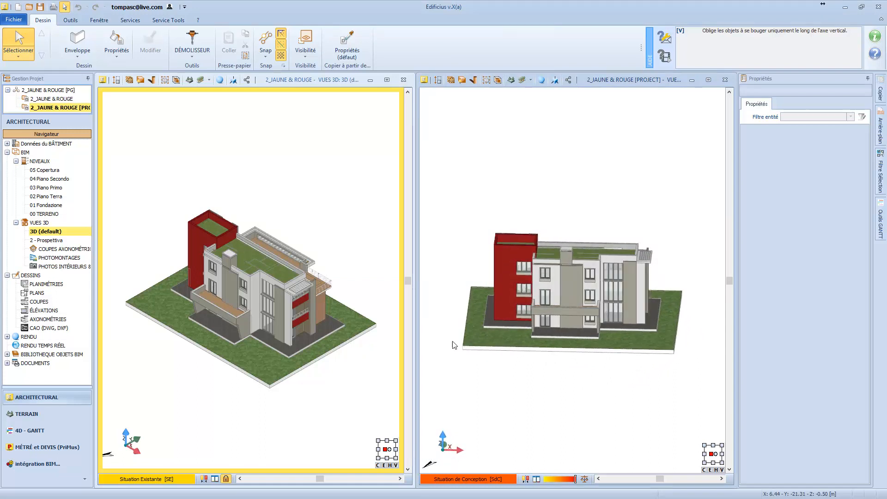
pyautogui.doubleClick(43, 196)
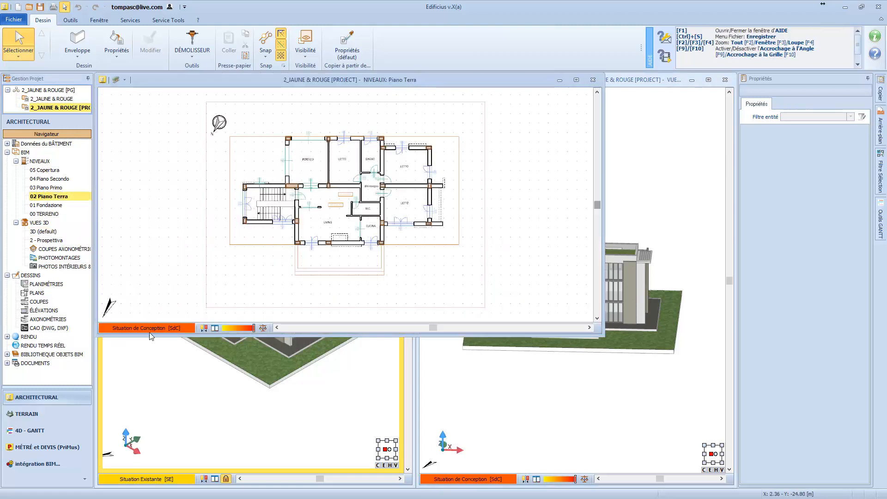
pyautogui.click(215, 329)
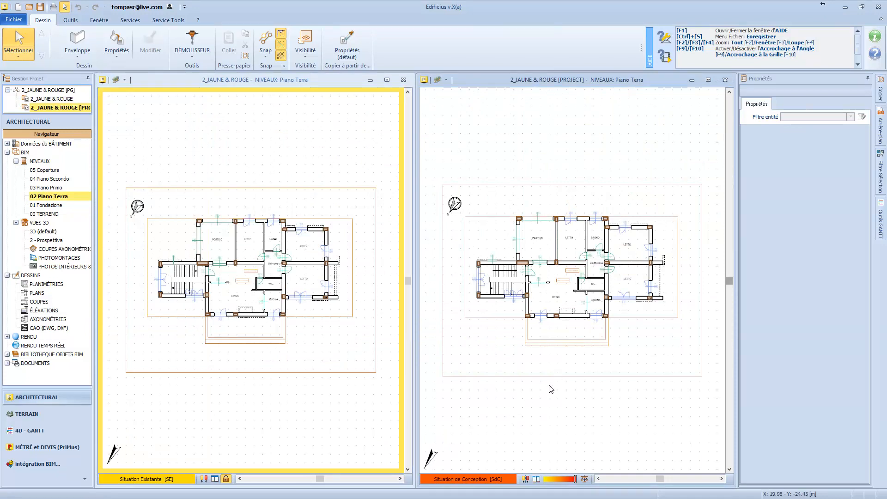
# Demolish the W.C. partition facing LIVING and the opening between PORTICO and LIVING in the design plan with the Démolisseur tool
pyautogui.click(189, 61)
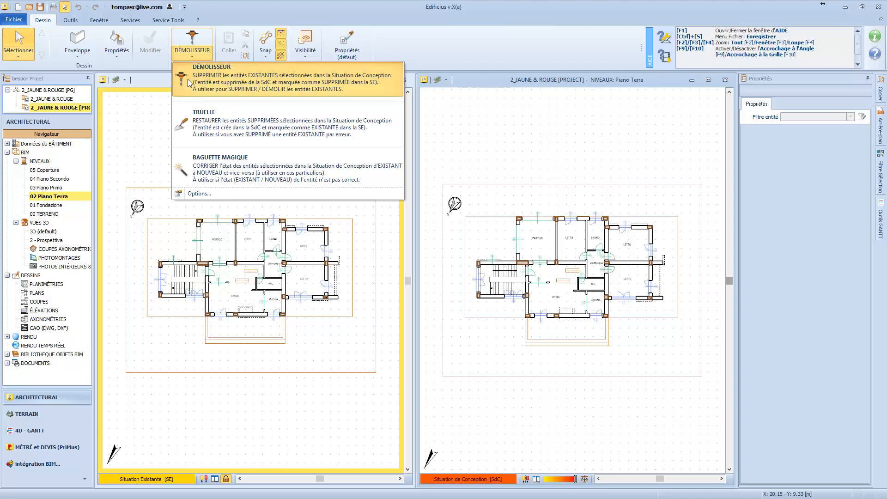
pyautogui.click(188, 82)
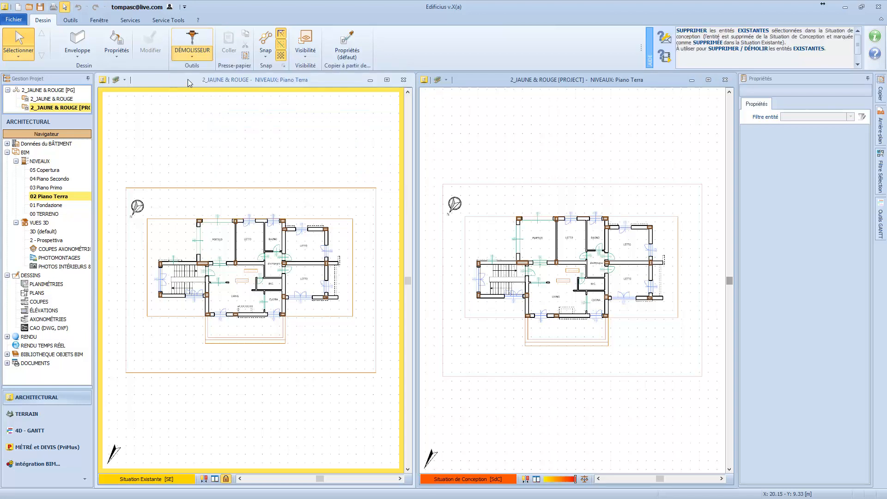
pyautogui.scroll(5, 570, 283)
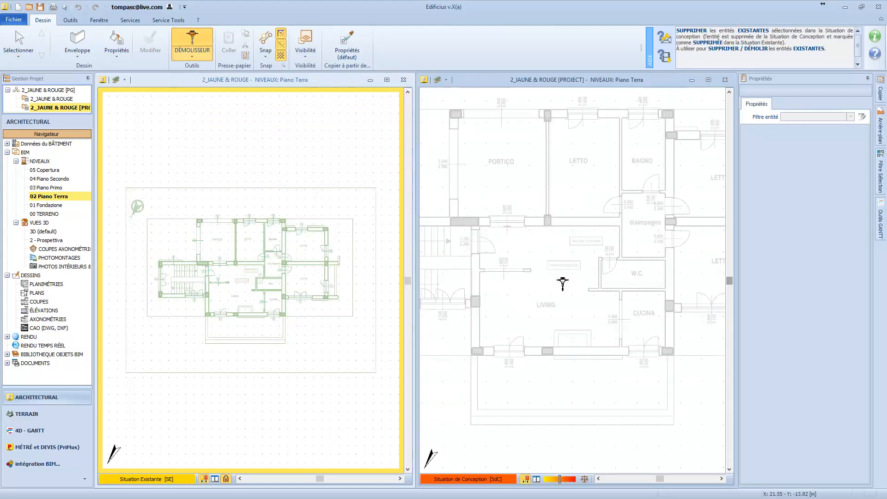
pyautogui.click(599, 268)
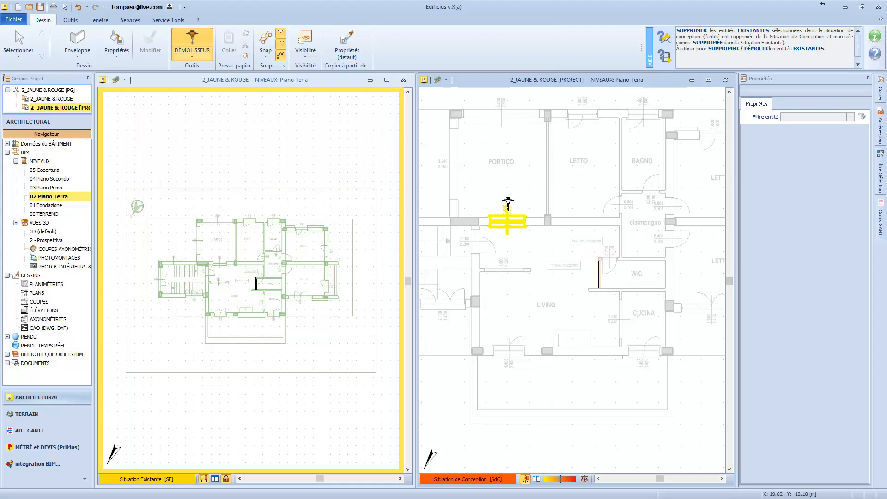
pyautogui.click(509, 206)
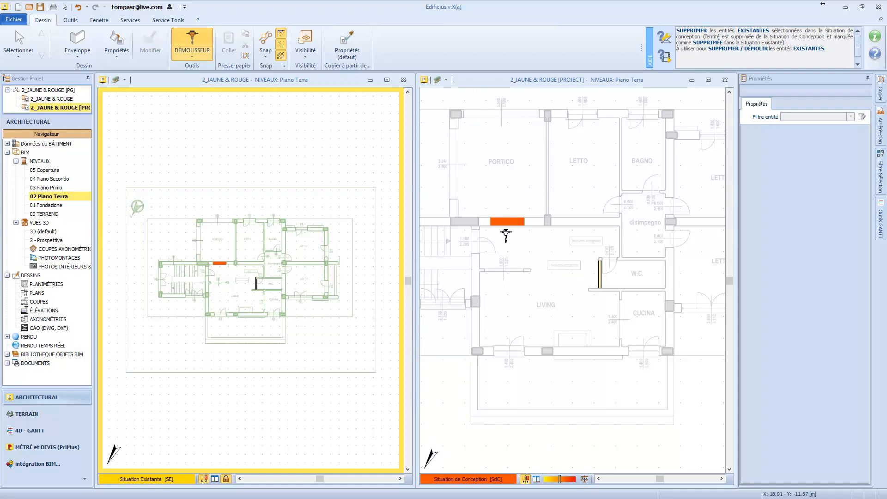
# Demolish all entities caught by a selection window across the LIVING, W.C. and CUCINA interior of the design plan
pyautogui.moveTo(506, 242); pyautogui.dragTo(633, 342)
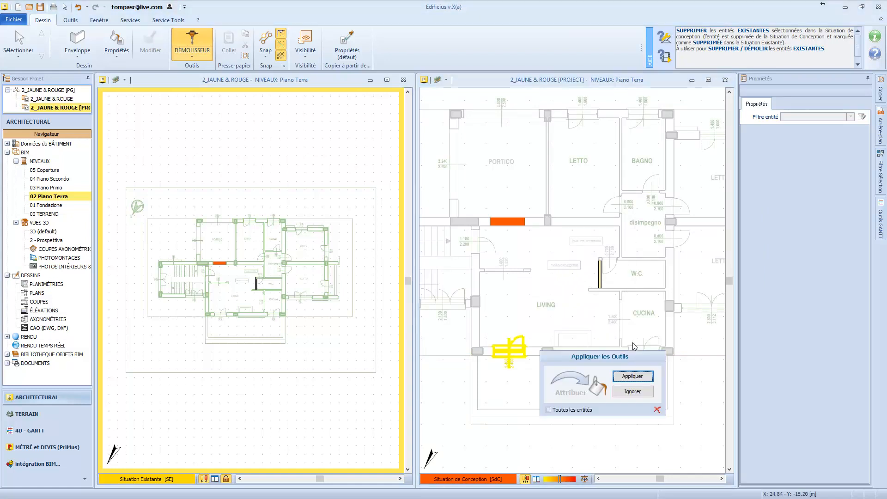
pyautogui.click(549, 410)
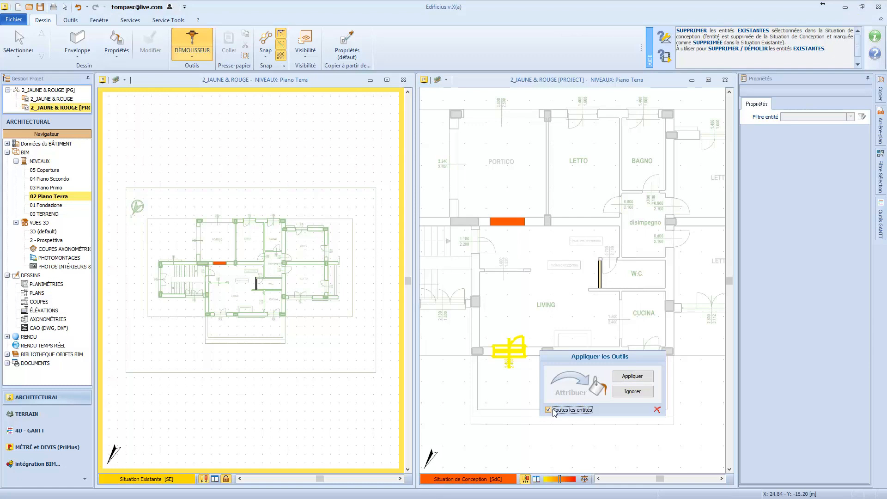
pyautogui.click(632, 377)
pyautogui.click(192, 54)
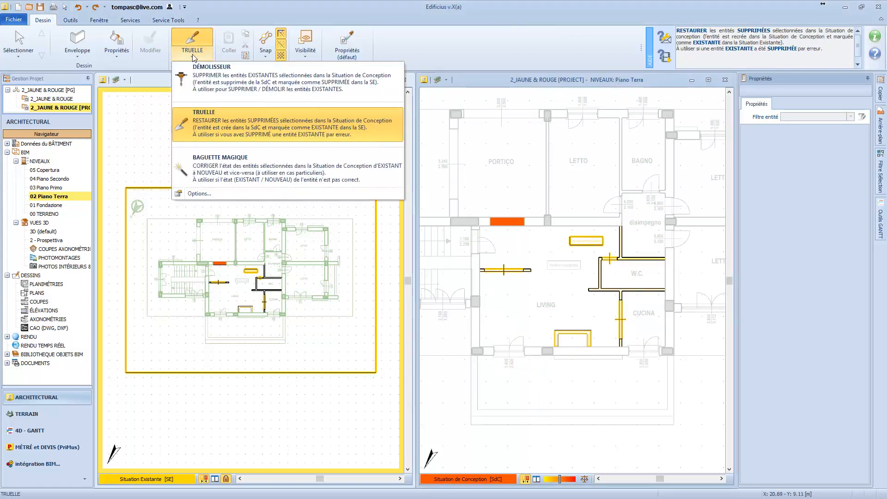
pyautogui.click(213, 180)
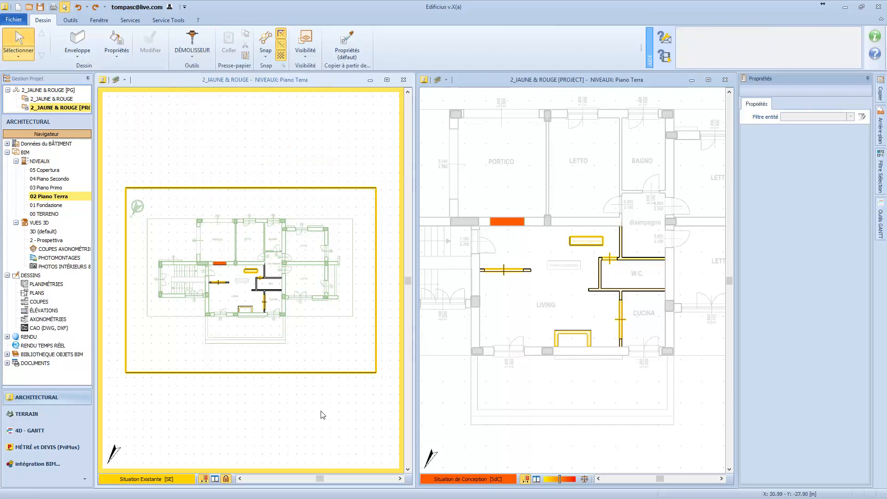
# Unlock the existing-situation document and draw an envelope wall about 2.80 m long from the CUCINA corner pillar along the terrace edge
pyautogui.click(228, 480)
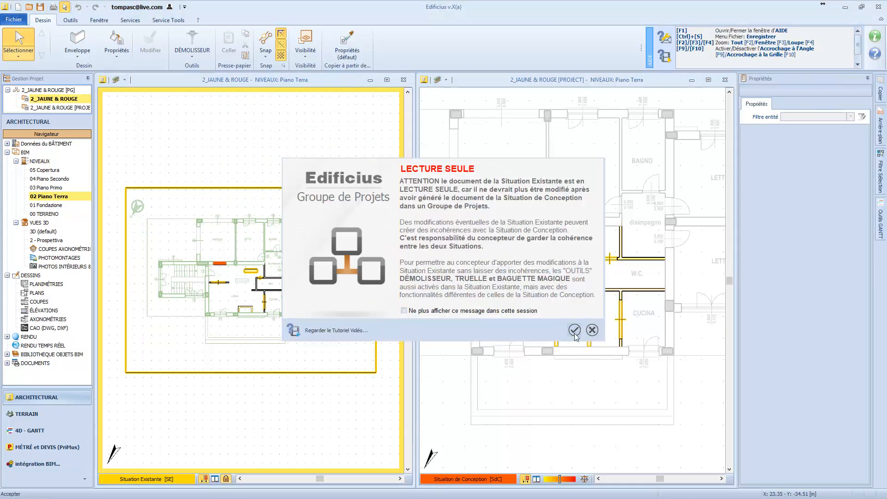
pyautogui.click(575, 330)
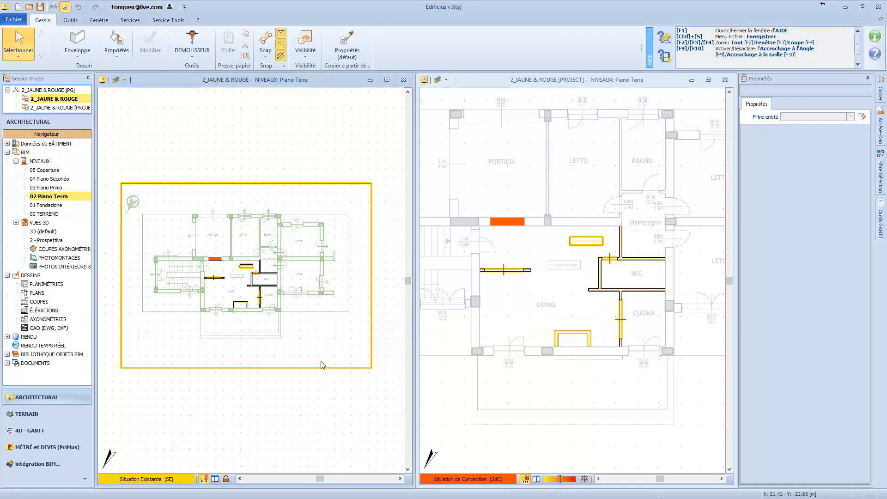
pyautogui.scroll(2, 294, 337)
pyautogui.scroll(2, 285, 328)
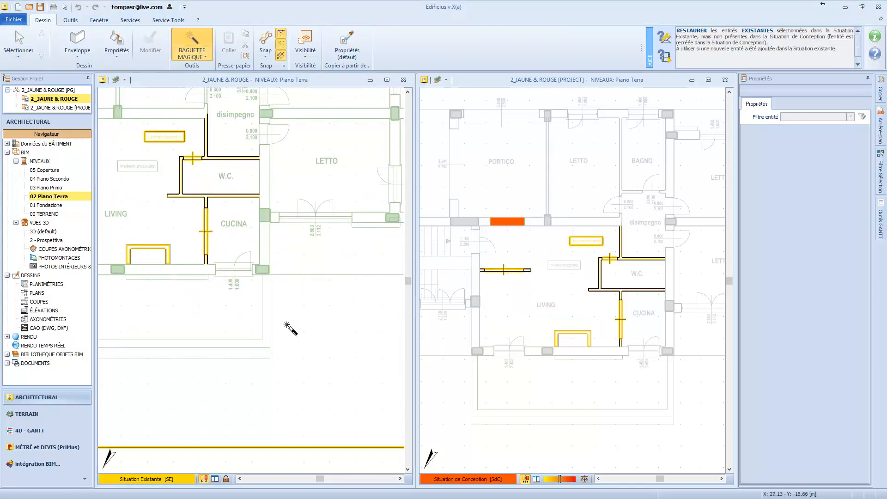
pyautogui.click(77, 43)
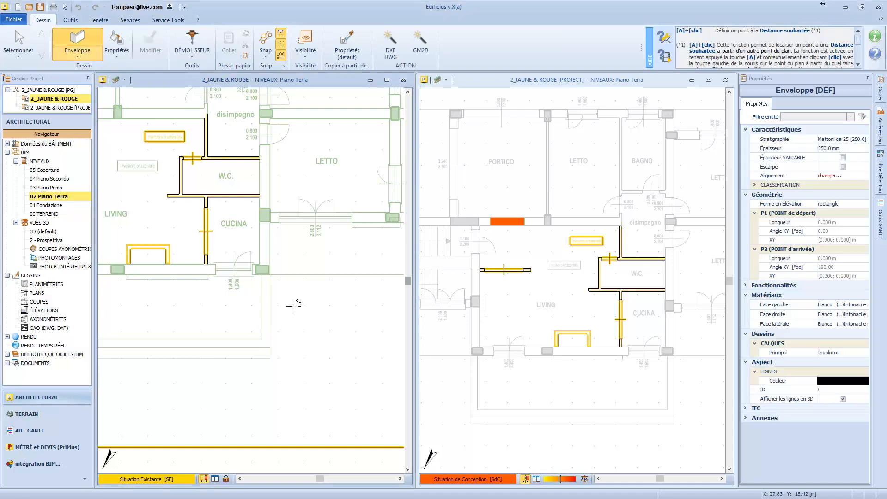
pyautogui.scroll(1, 267, 279)
pyautogui.click(276, 268)
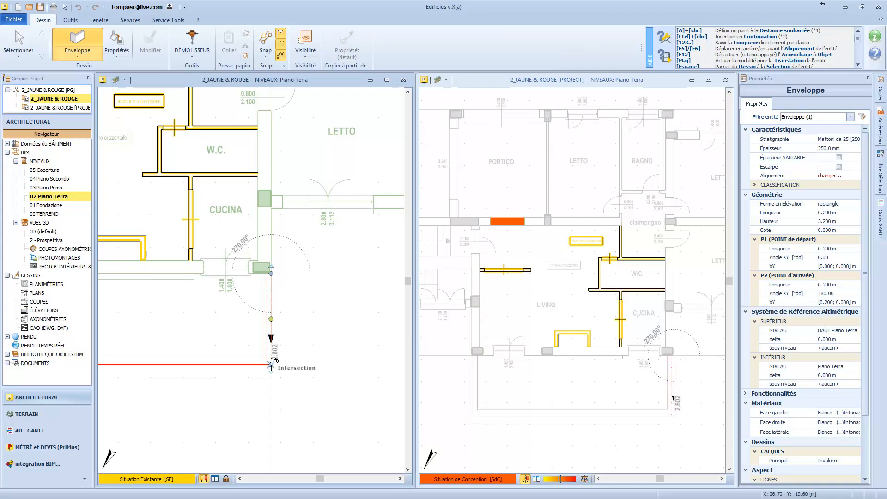
pyautogui.click(271, 365)
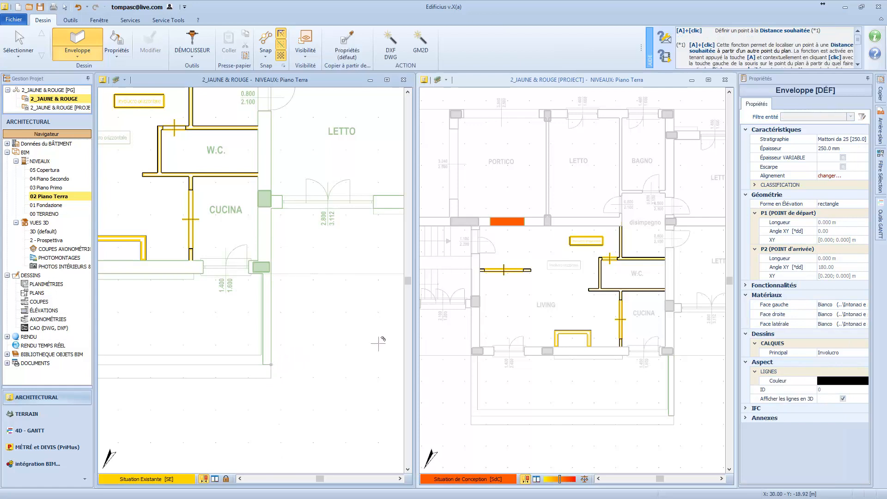
# Apply the Baguette Magique to the terrace-edge wall in the existing plan to recreate it in the design situation
pyautogui.scroll(5, 667, 414)
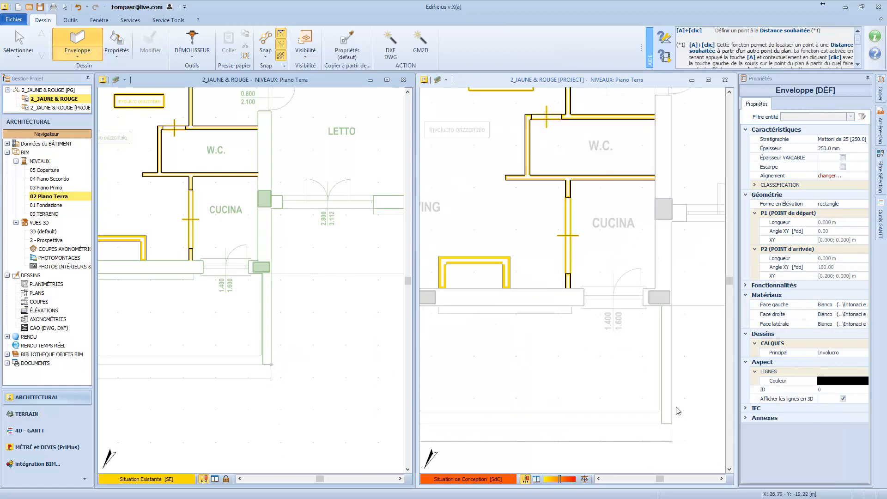
pyautogui.scroll(-2, 632, 246)
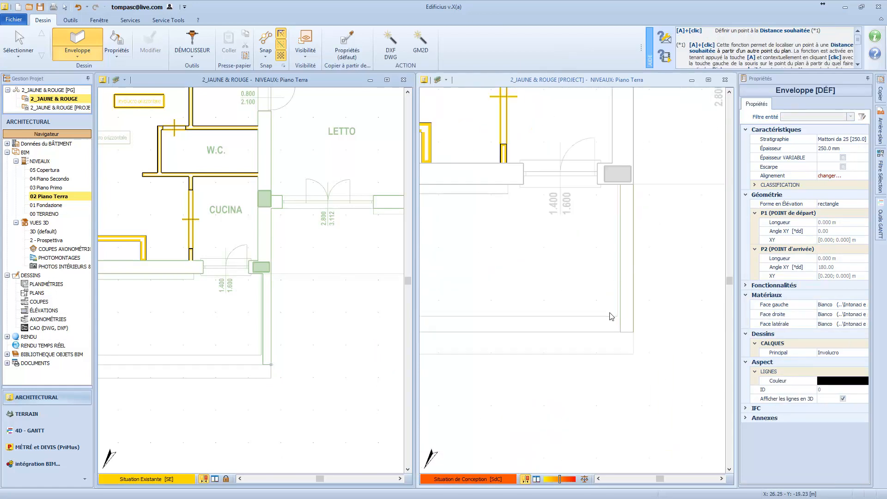
pyautogui.click(197, 56)
pyautogui.click(203, 165)
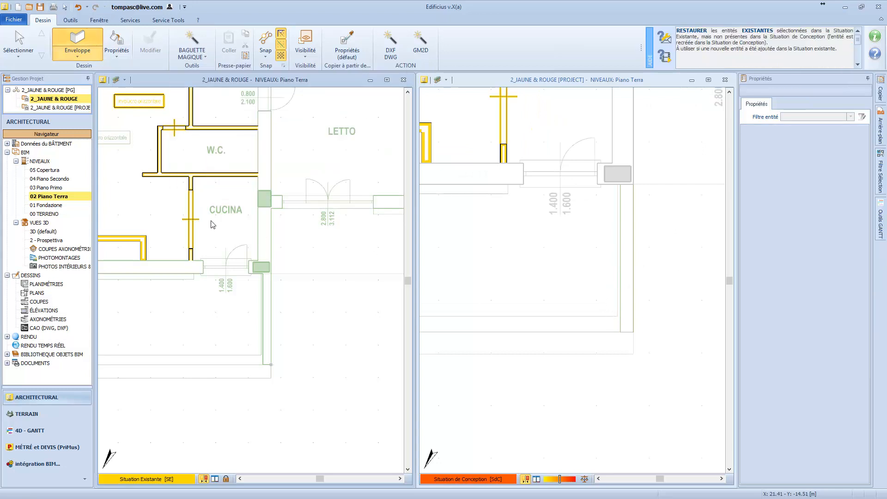
pyautogui.click(260, 312)
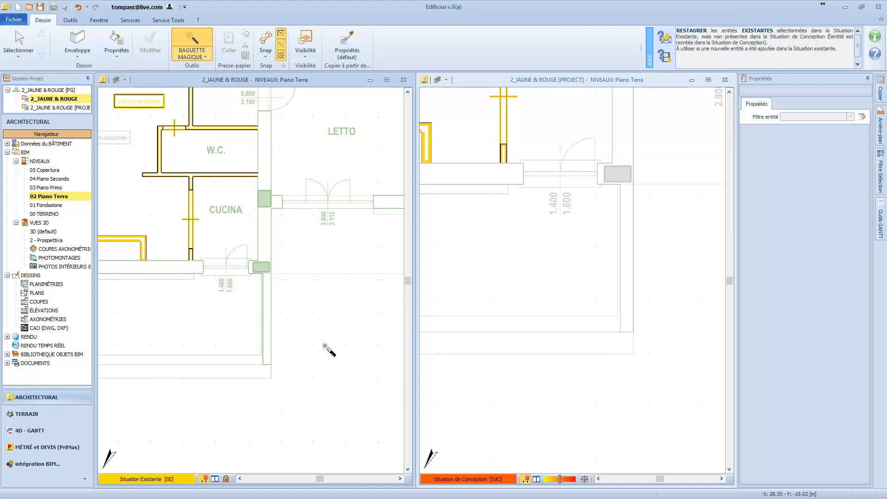
pyautogui.press('Escape')
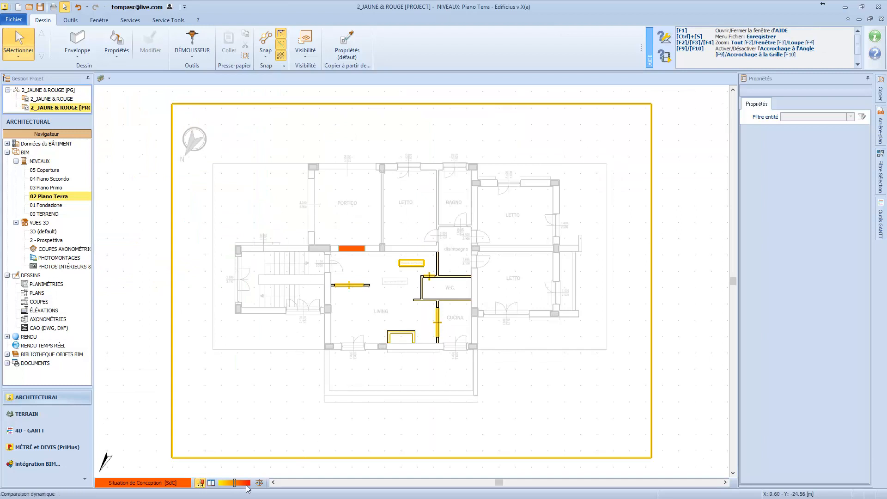
# Turn the comparison display of the design plan off and back on to examine the ground-floor changes
pyautogui.click(200, 483)
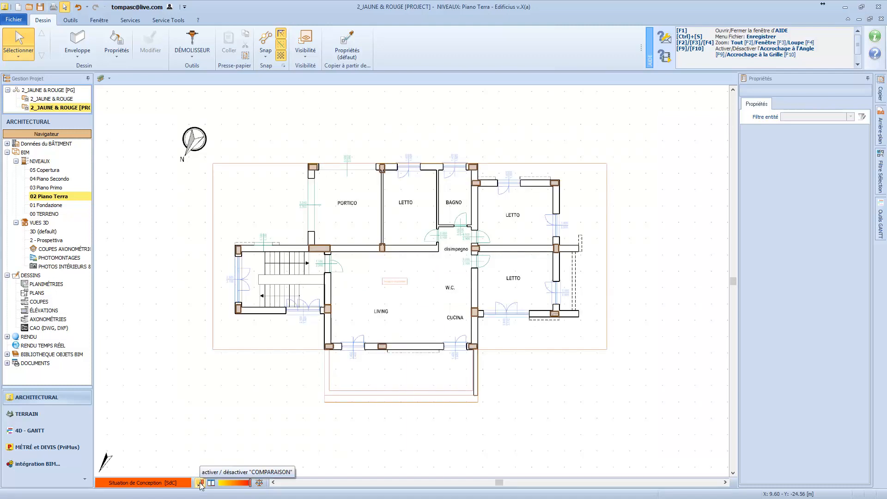
pyautogui.click(200, 484)
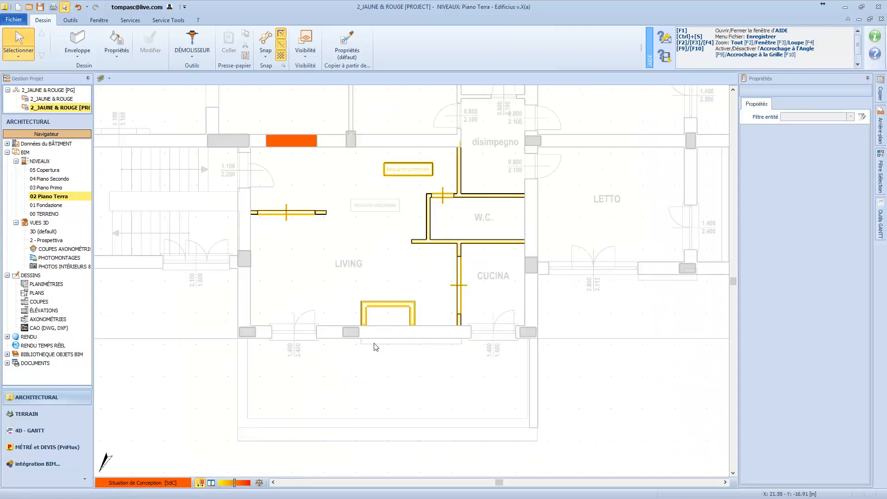
pyautogui.scroll(-1, 360, 362)
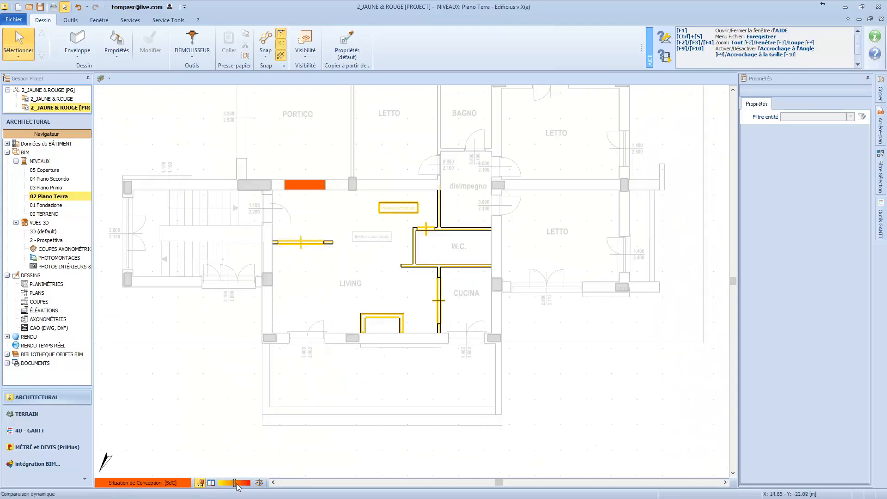
# Sweep the dynamic comparison between the existing and design situations, return it to the midpoint, and turn the comparison off
pyautogui.moveTo(235, 484); pyautogui.dragTo(220, 484)
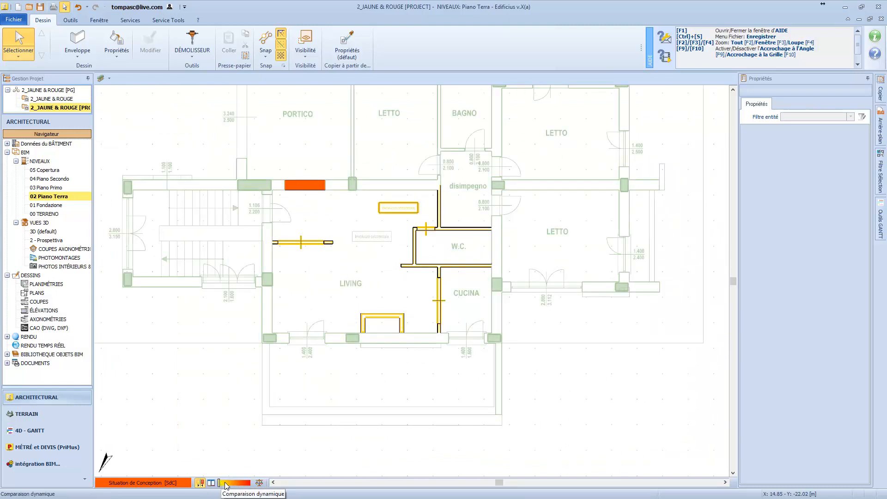
pyautogui.moveTo(220, 483); pyautogui.dragTo(250, 483)
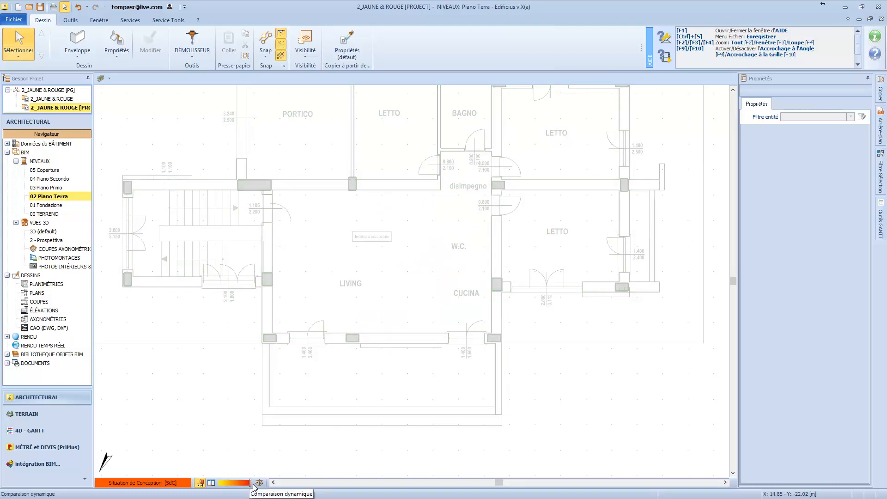
pyautogui.moveTo(250, 483); pyautogui.dragTo(235, 483)
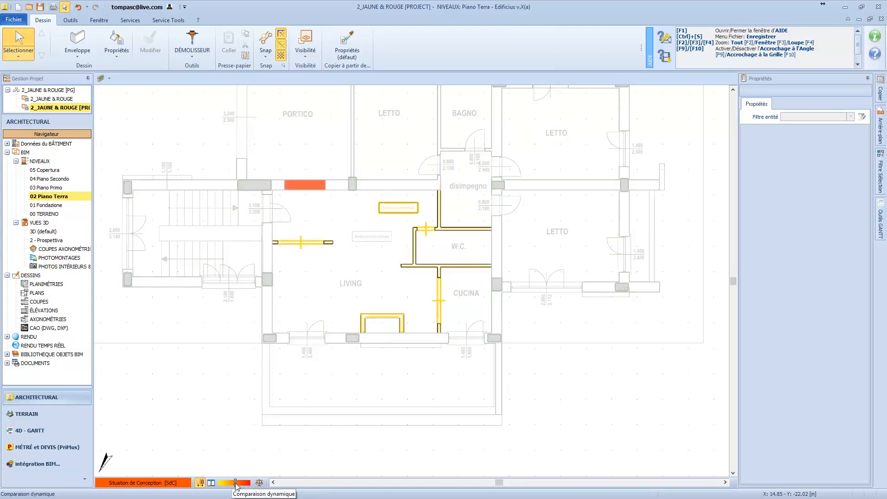
pyautogui.click(199, 483)
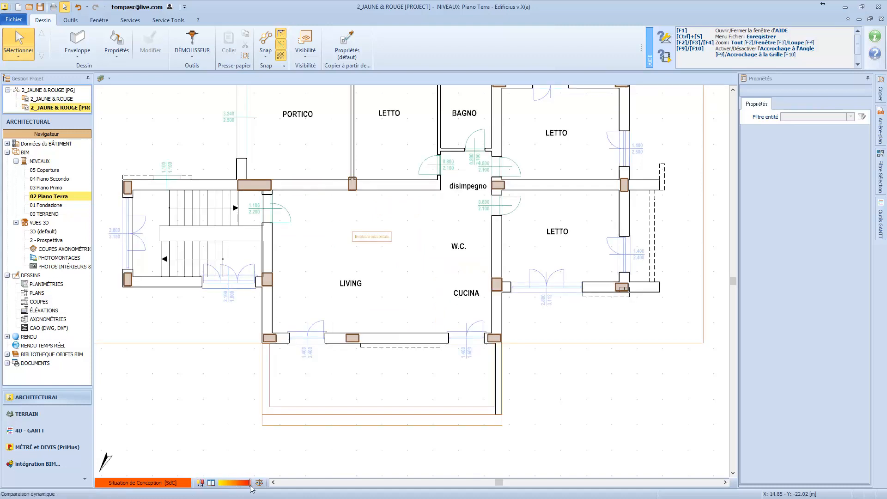
# Return the dynamic comparison to its midpoint and examine which existing-situation levels can be compared with Piano Terra, without changing the selection
pyautogui.moveTo(251, 484)
pyautogui.mouseDown()
pyautogui.moveTo(219, 483)
pyautogui.moveTo(251, 485)
pyautogui.moveTo(236, 484)
pyautogui.mouseUp()
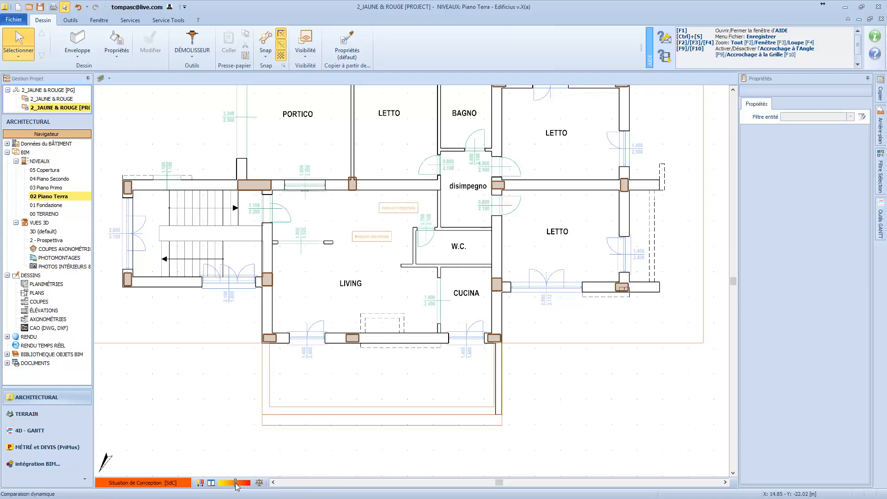
pyautogui.click(260, 483)
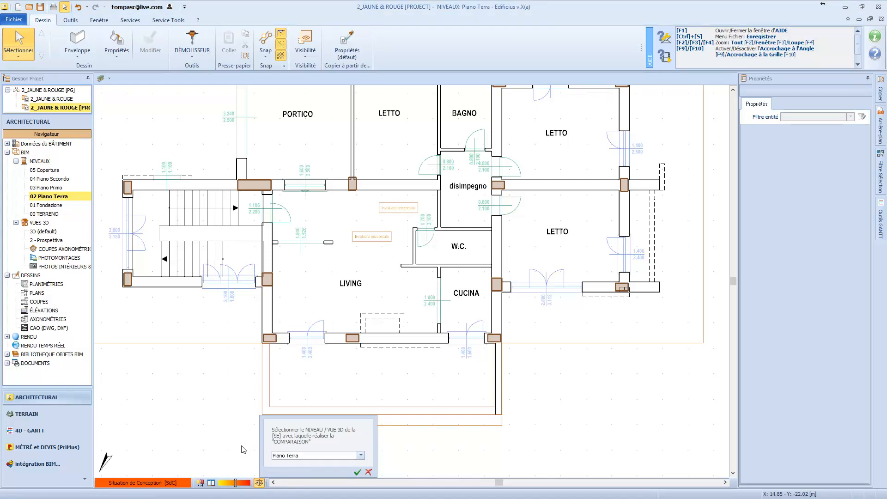
pyautogui.click(361, 456)
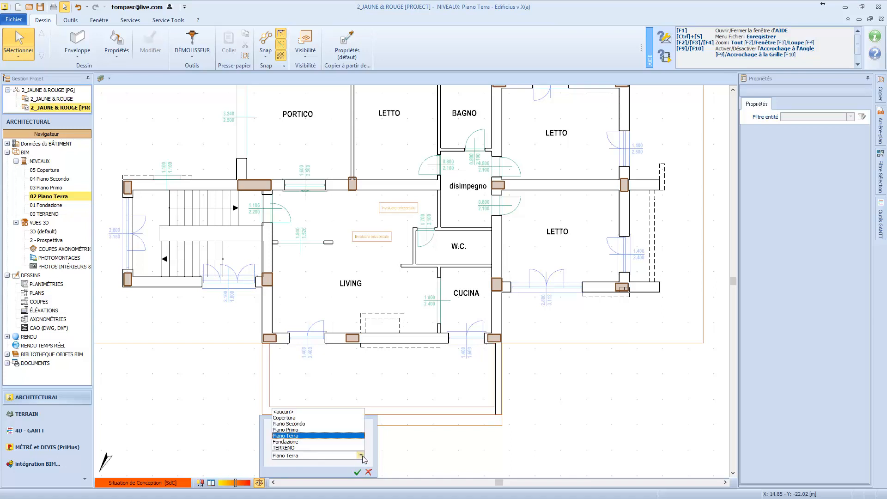
pyautogui.click(361, 456)
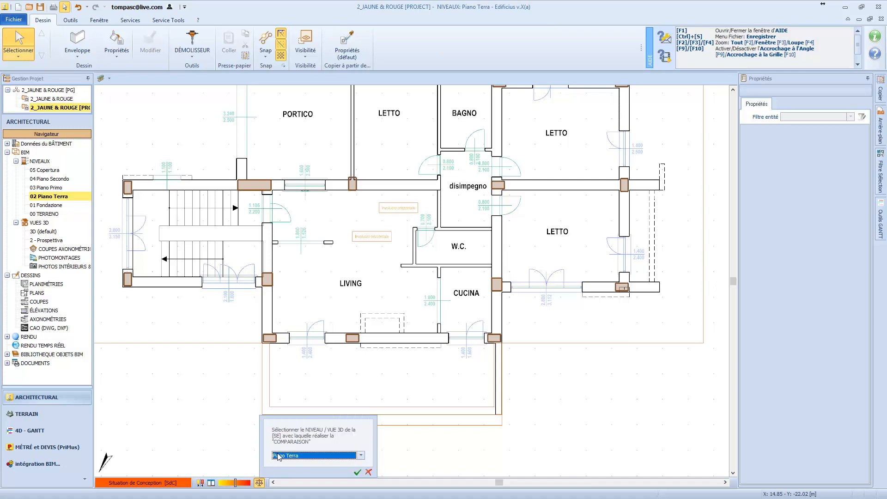
pyautogui.click(370, 473)
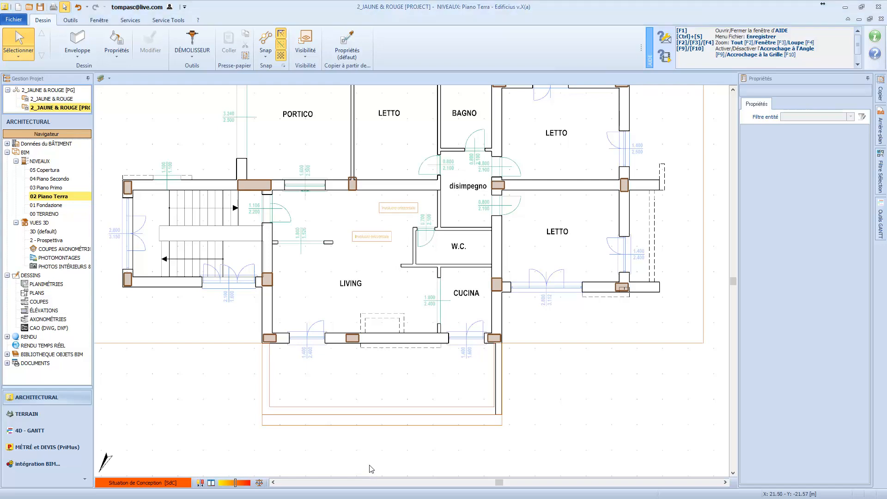
# Insert a set of comparison plans outside the building's upper-left side, with a plan offset of 1.20 m and the title PIANO TERRA
pyautogui.press('F2')
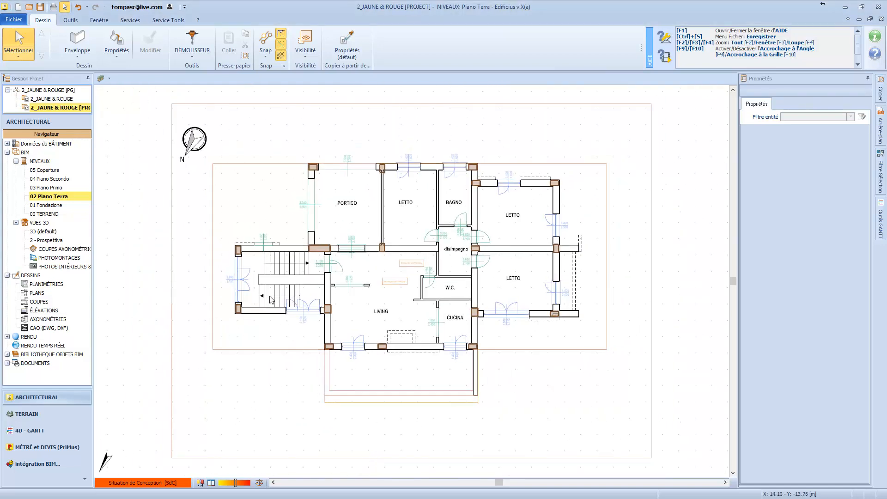
pyautogui.click(78, 51)
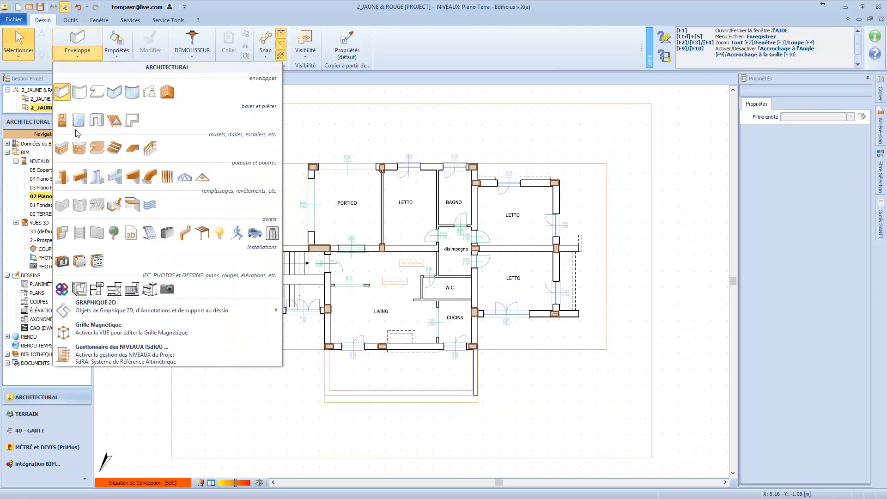
pyautogui.click(96, 288)
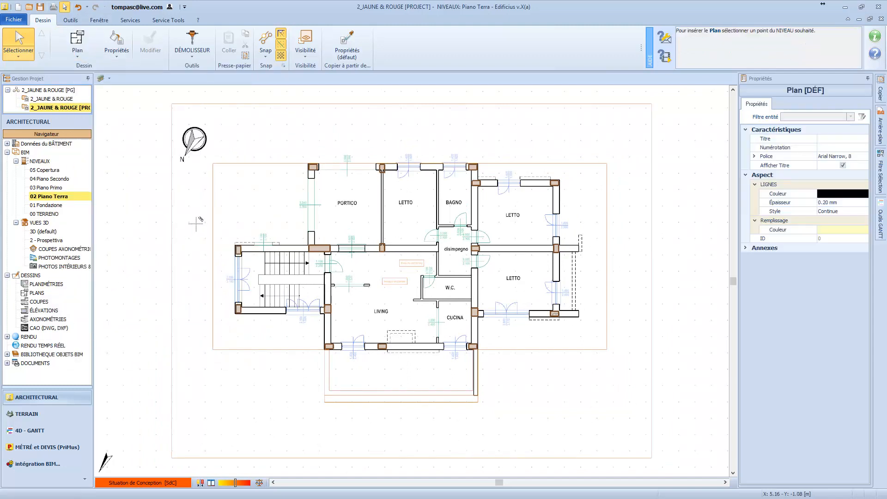
pyautogui.click(155, 192)
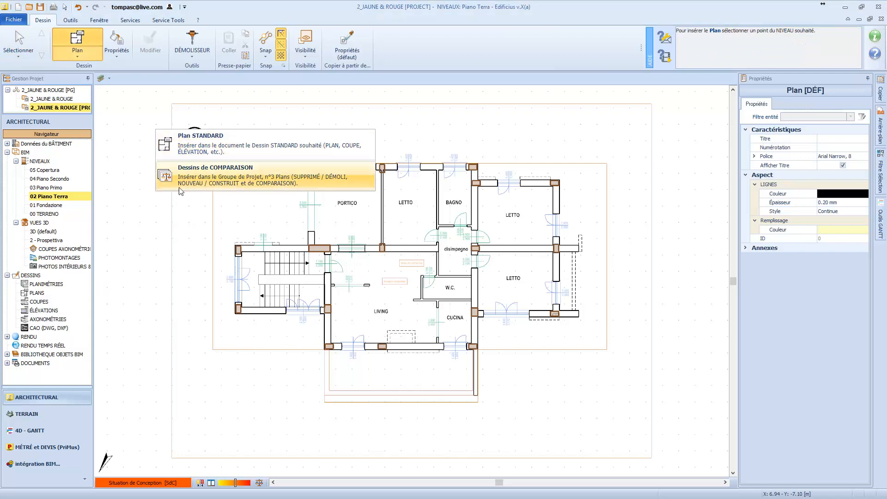
pyautogui.click(207, 181)
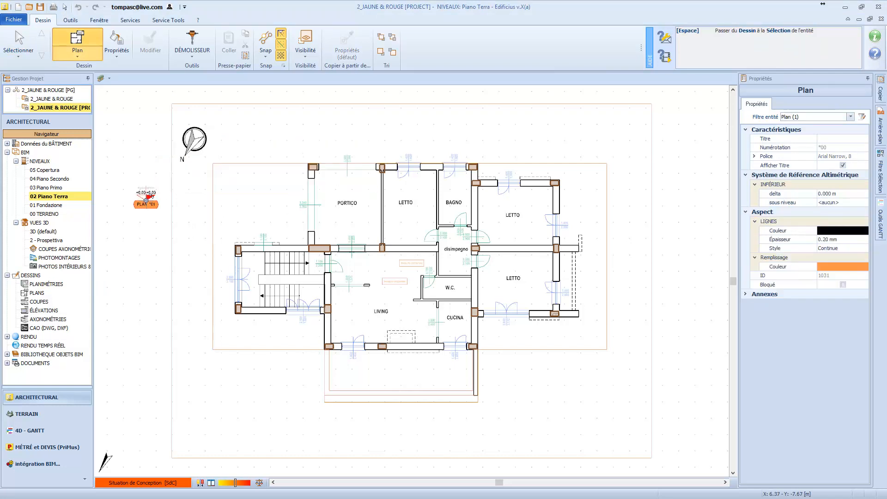
pyautogui.click(148, 199)
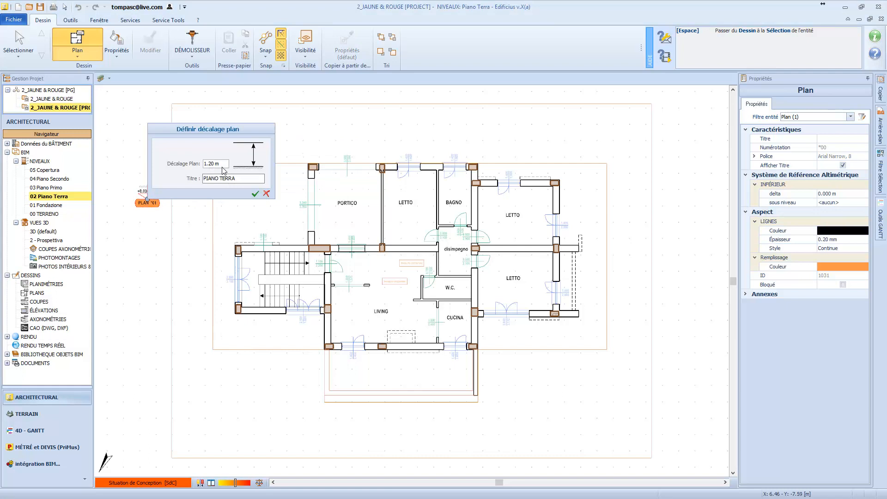
pyautogui.click(255, 194)
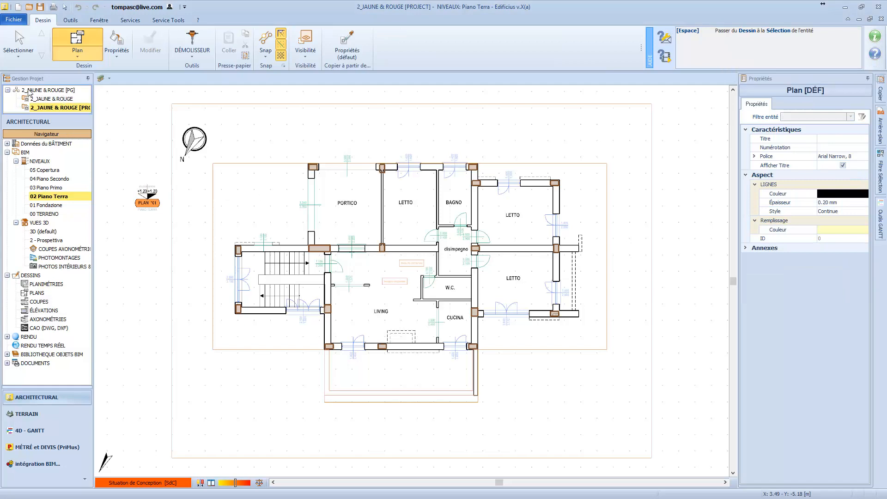
# Open the project group's SE : SUPPRIMÉ / DÉMOLI plan and tile it with the SdC and COMPARAISON plans of PIANO TERRA
pyautogui.doubleClick(52, 91)
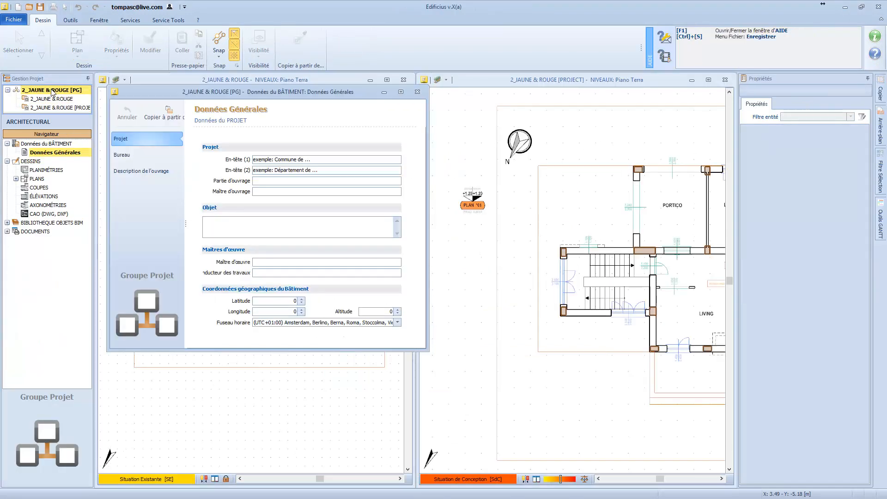
pyautogui.click(17, 179)
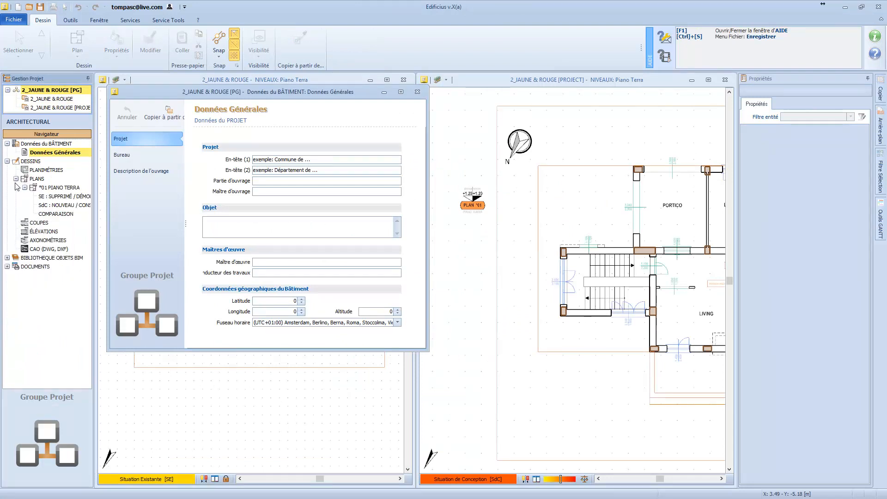
pyautogui.click(66, 196)
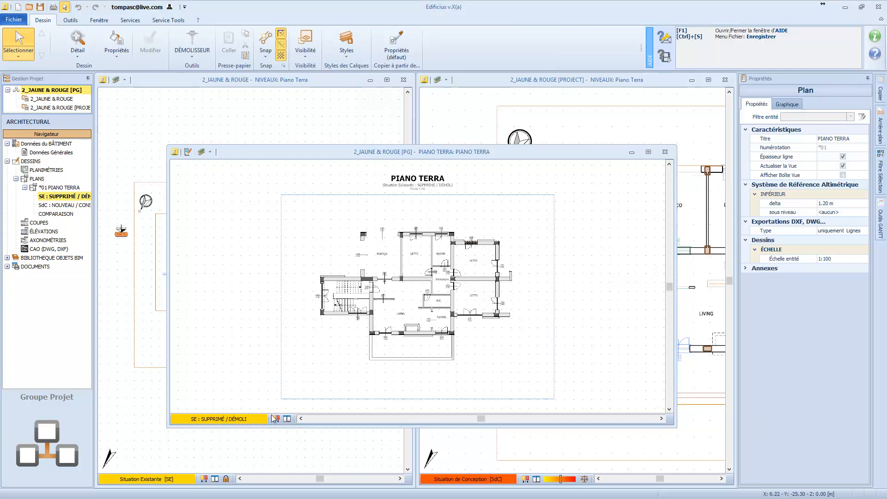
pyautogui.click(287, 419)
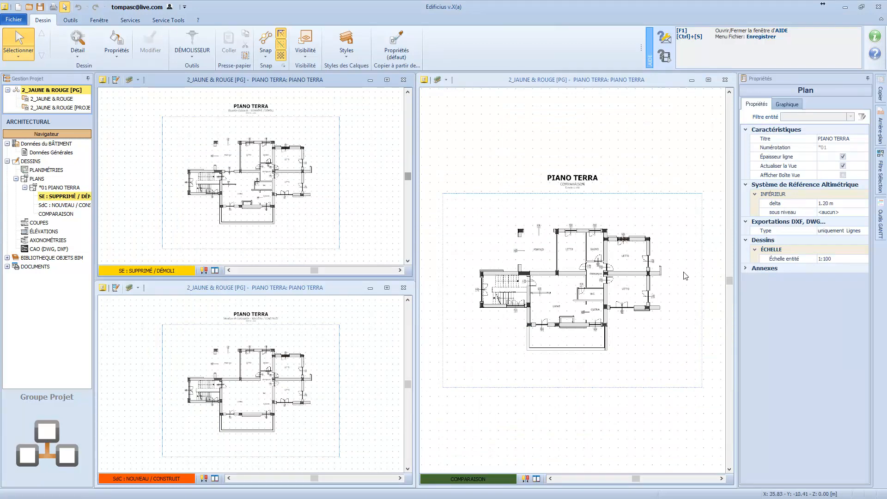
# Turn on the comparison colours in the SE, SdC and COMPARAISON plans, and expand the project group's documents
pyautogui.scroll(3, 240, 181)
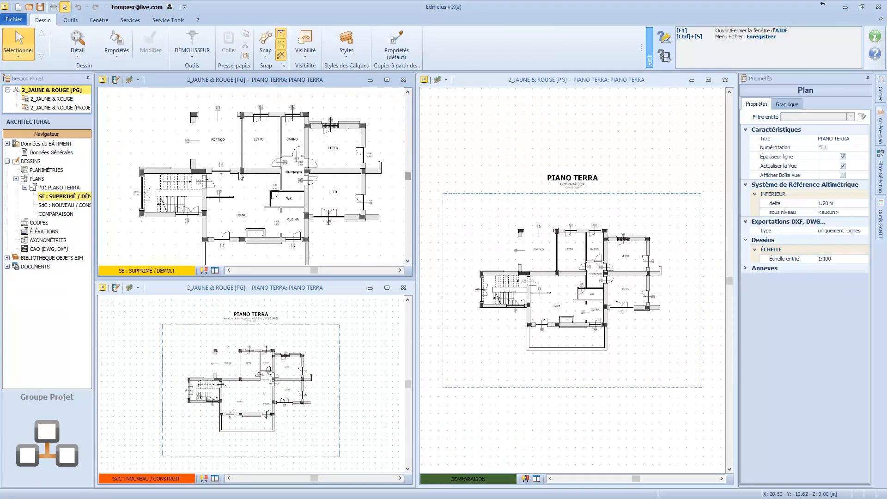
pyautogui.click(203, 271)
pyautogui.scroll(1, 267, 198)
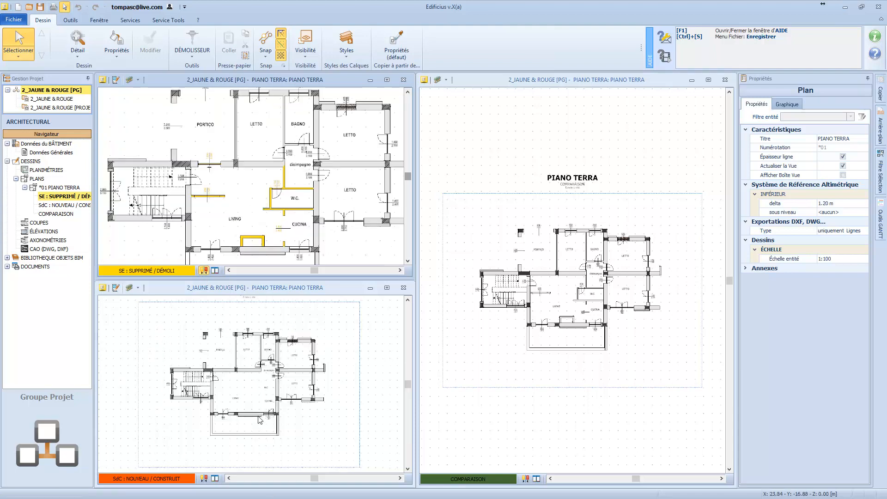
pyautogui.scroll(2, 259, 421)
pyautogui.click(205, 481)
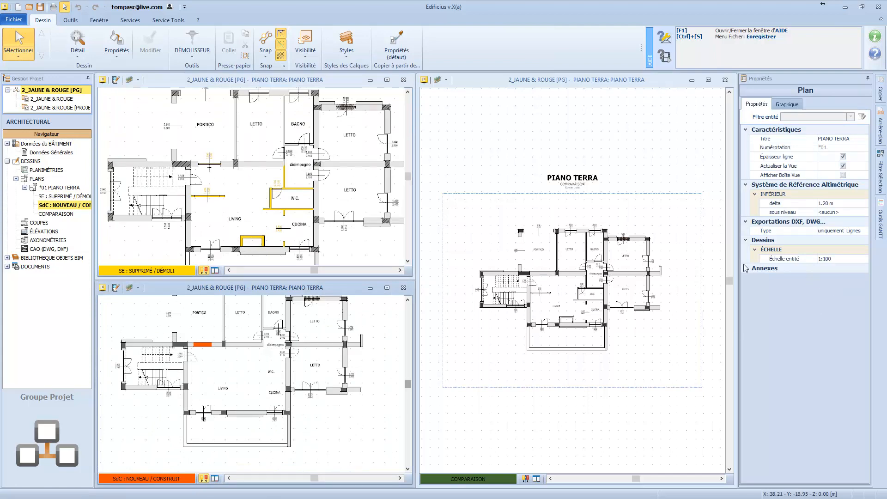
pyautogui.scroll(2, 608, 281)
pyautogui.click(529, 479)
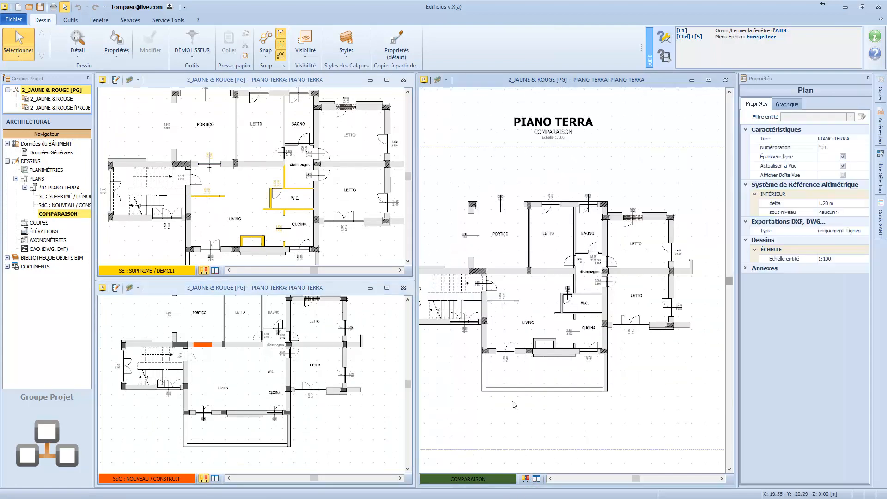
pyautogui.click(525, 479)
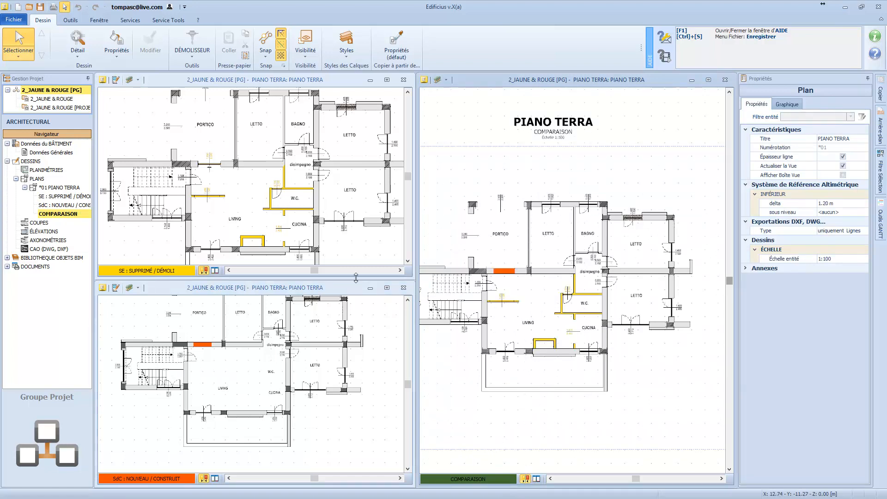
pyautogui.click(8, 266)
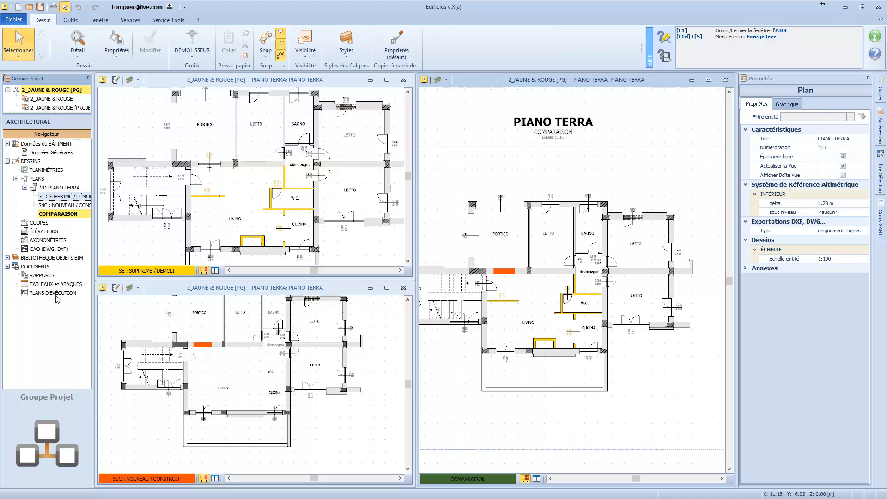
# Create a new single-document project and maximize its Rez-de-chaussée level view
pyautogui.hotkey('ctrl', 'n')
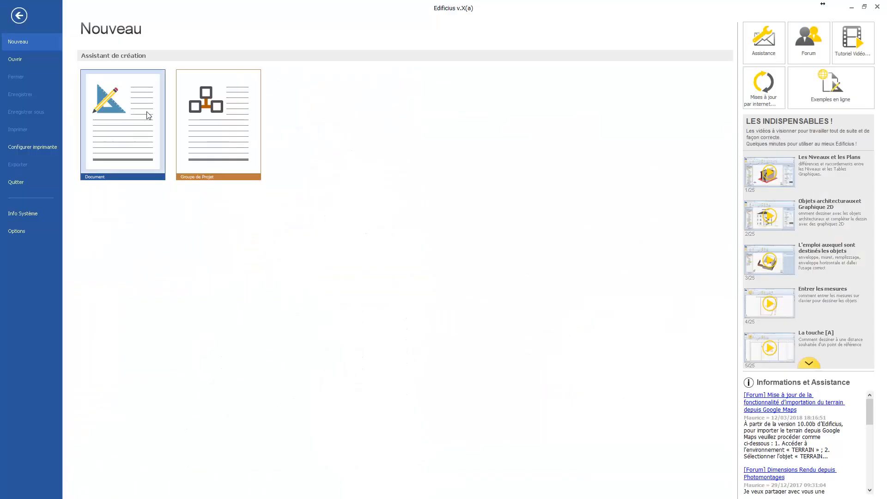
pyautogui.click(132, 167)
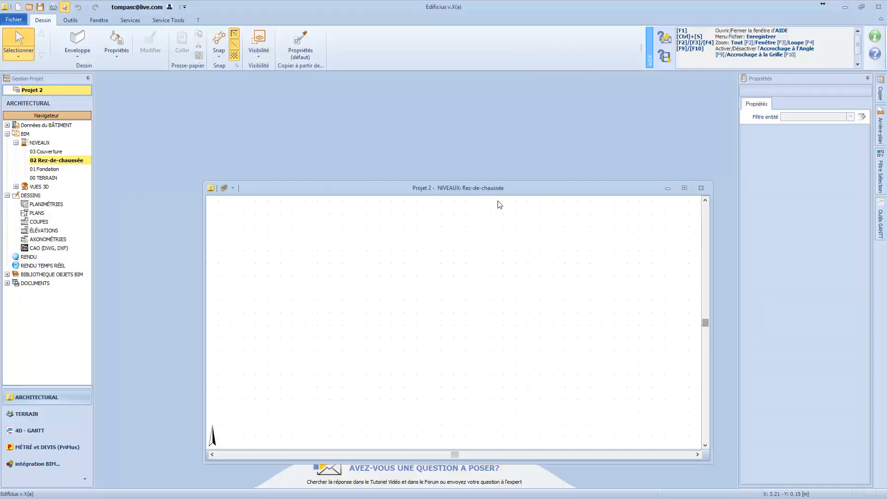
pyautogui.click(685, 188)
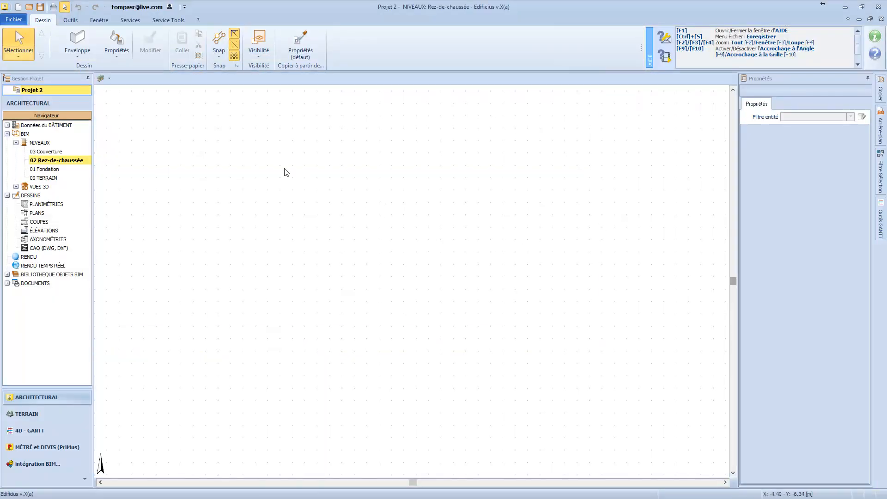
# Start the magnetic grid editor and place one Standard magnetic grid in the empty 3D space
pyautogui.click(77, 53)
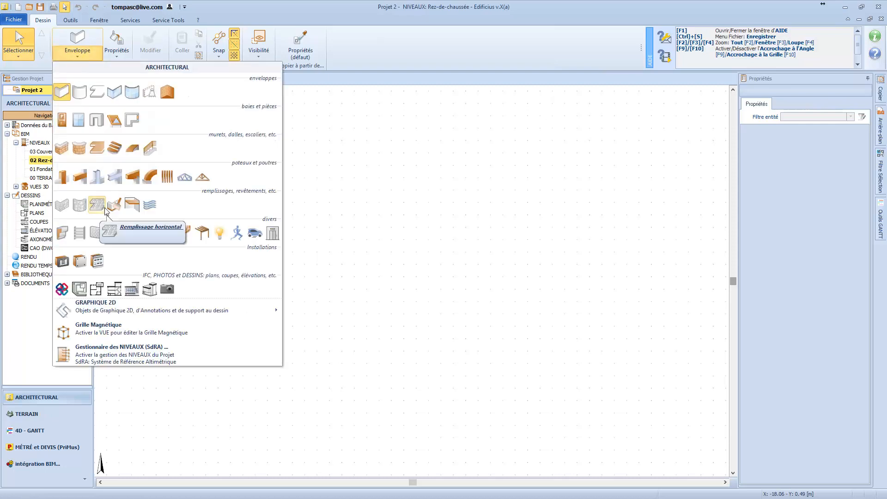
pyautogui.click(117, 337)
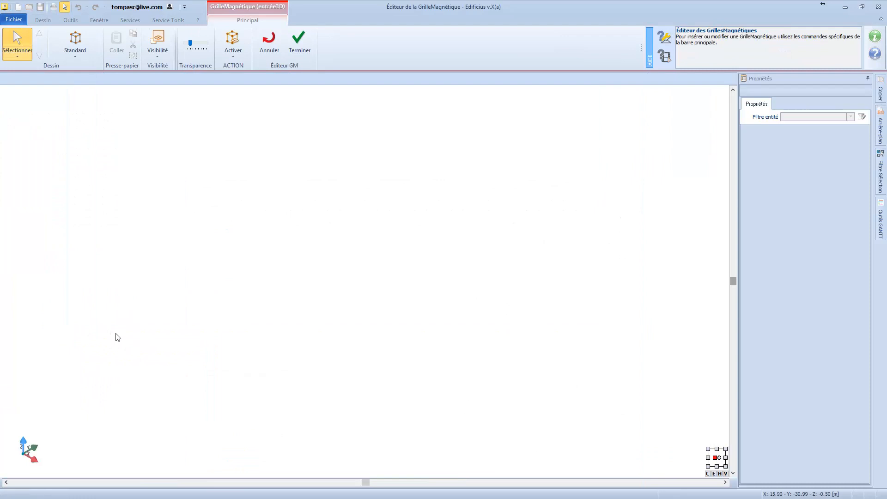
pyautogui.click(79, 56)
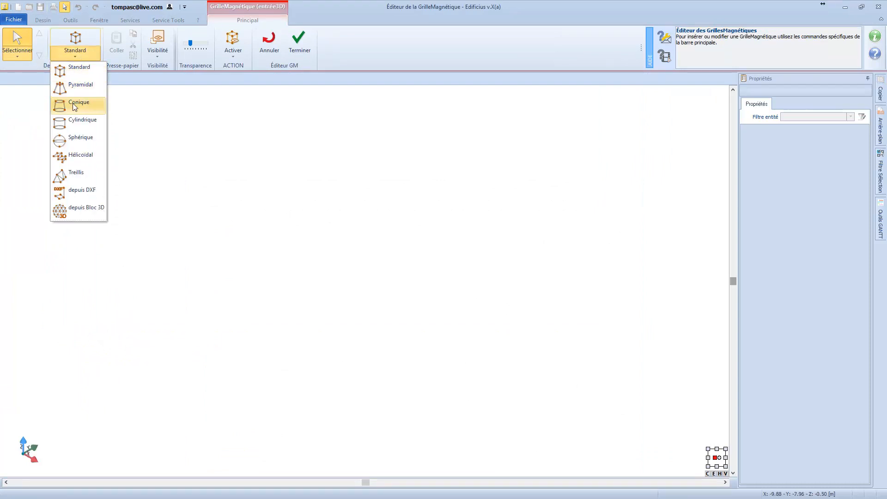
pyautogui.click(80, 69)
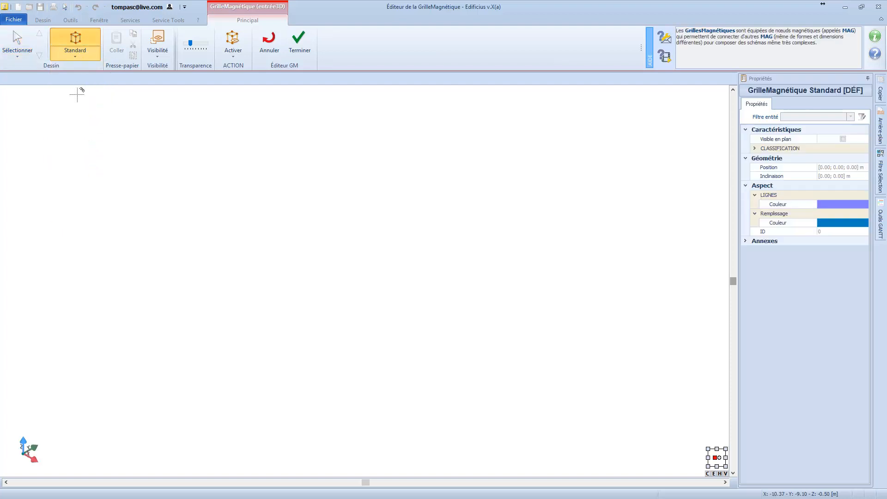
pyautogui.click(189, 304)
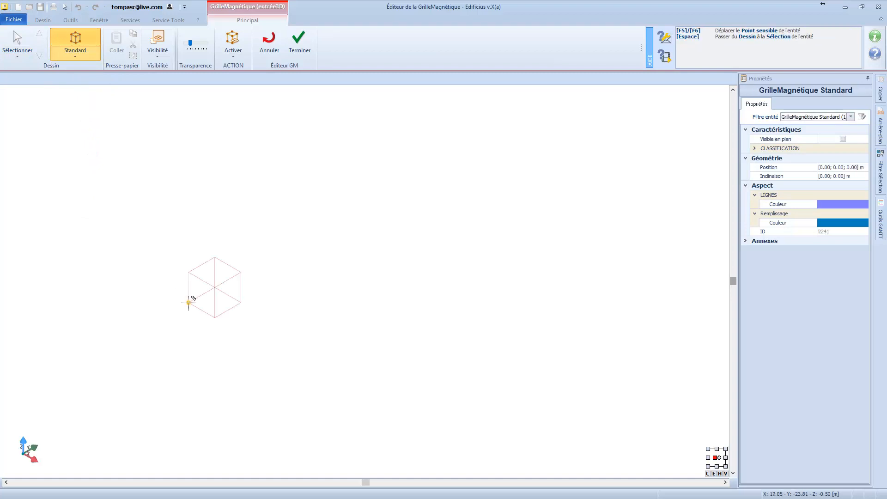
pyautogui.click(230, 311)
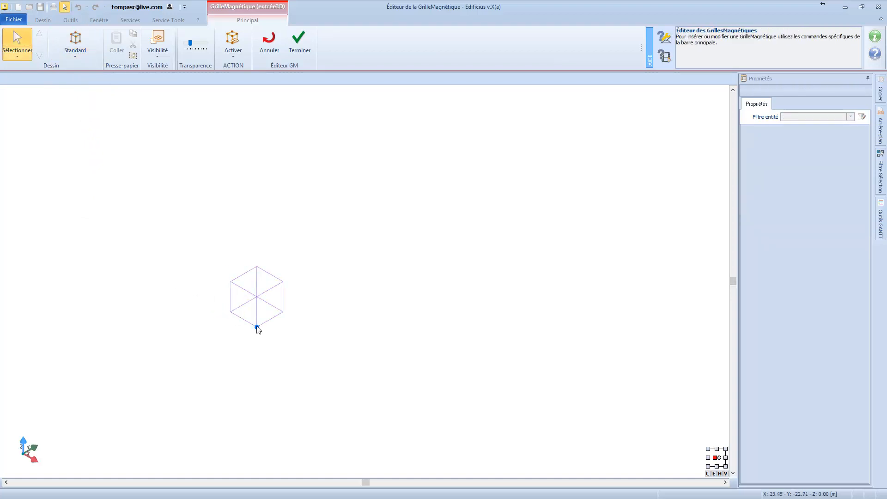
# Set the length of the standard grid's front bottom edge to 10 m
pyautogui.moveTo(257, 327); pyautogui.dragTo(242, 318, button='middle')
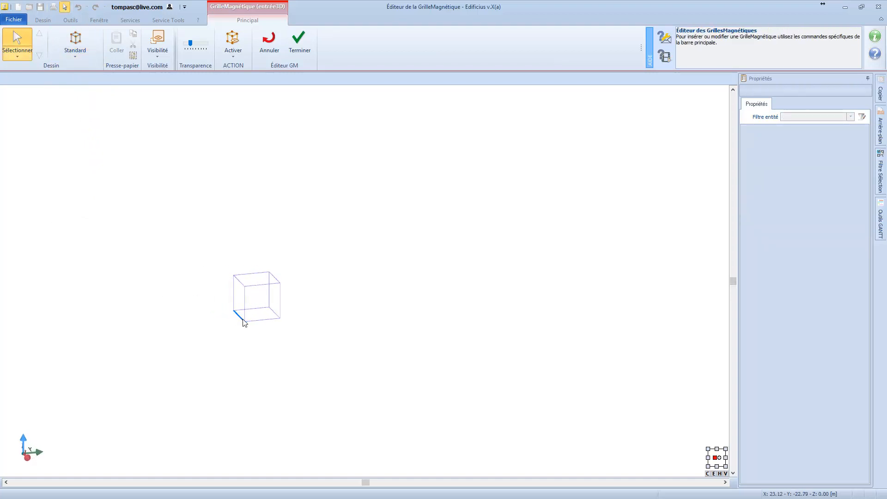
pyautogui.scroll(3, 253, 307)
pyautogui.scroll(1, 255, 309)
pyautogui.click(295, 338)
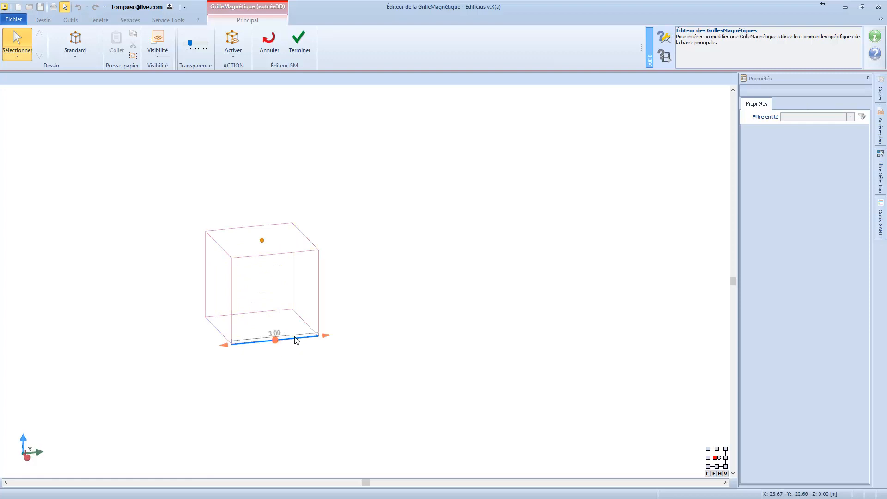
pyautogui.rightClick(328, 341)
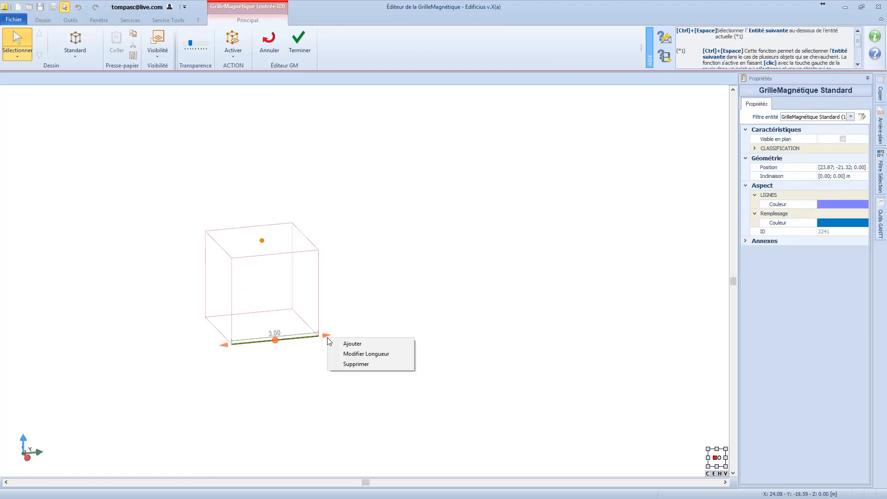
pyautogui.click(356, 354)
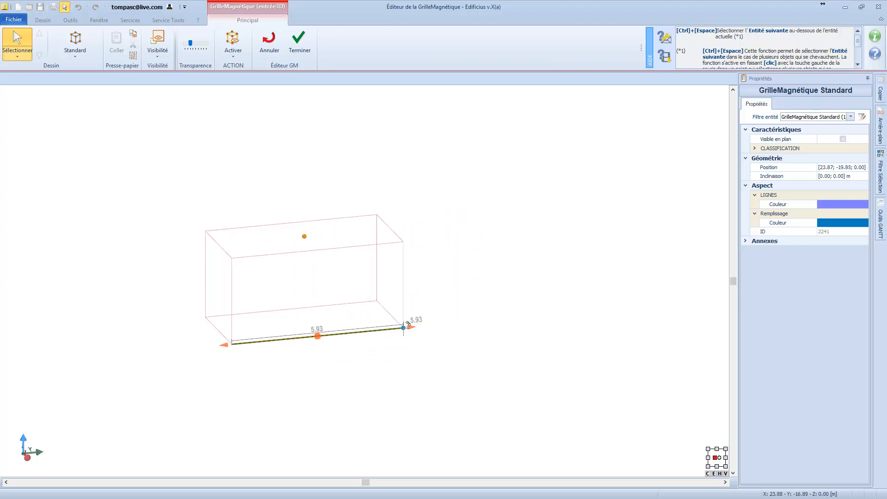
pyautogui.write('10')
pyautogui.press('Return')
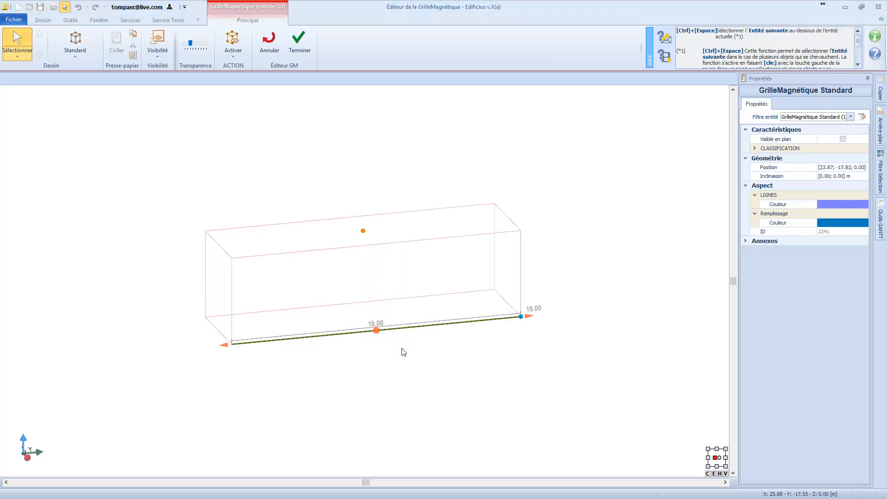
# Divide the 10 m bottom edge of the standard grid into 3 equal bays
pyautogui.click(377, 332)
pyautogui.rightClick(377, 333)
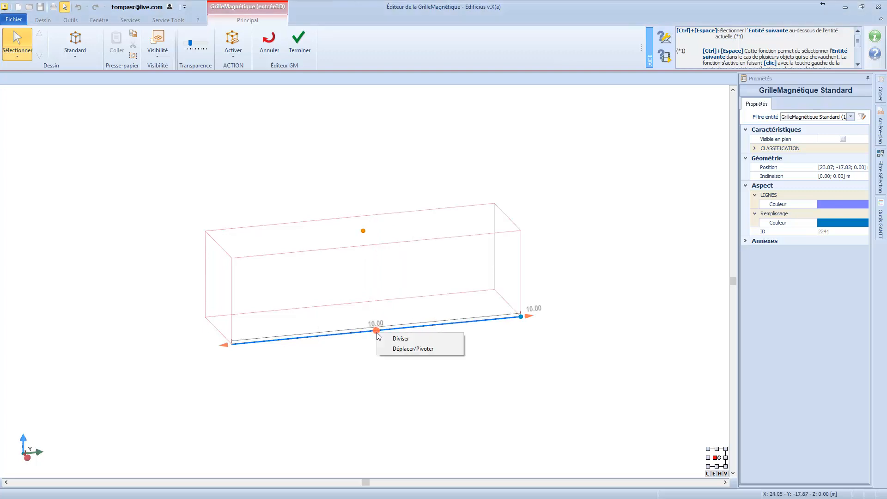
pyautogui.click(400, 341)
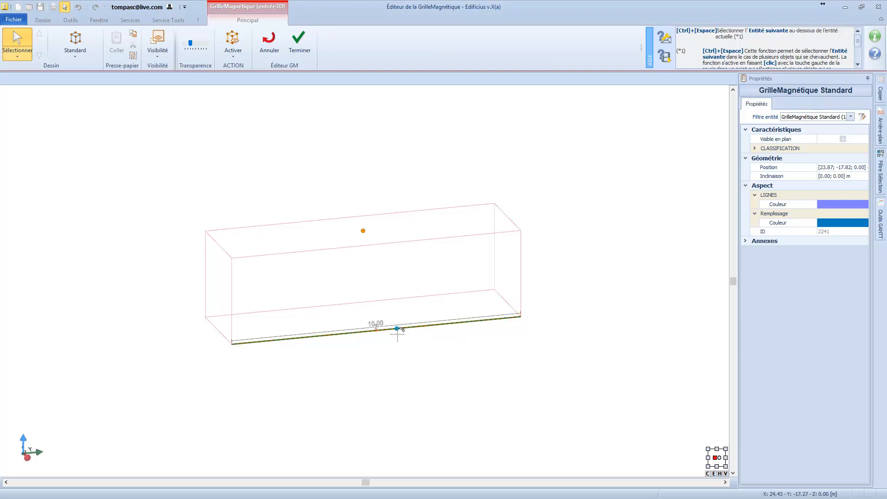
pyautogui.write('3')
pyautogui.press('Return')
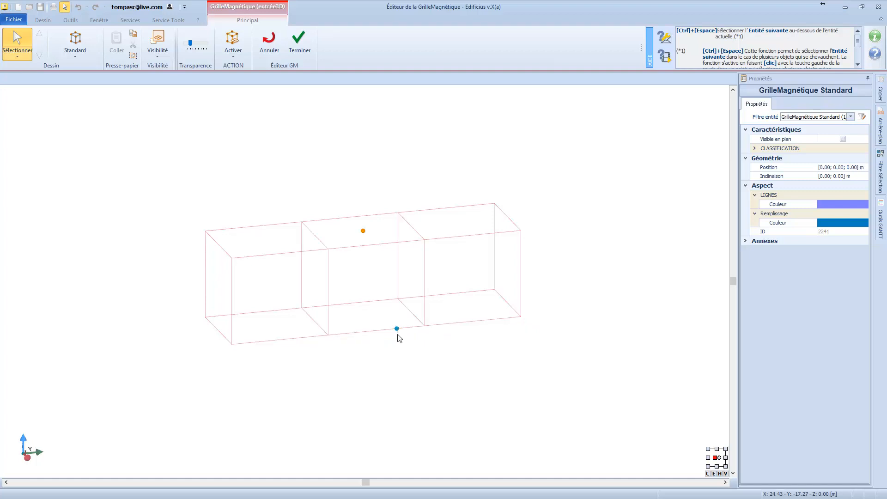
# Add one more bay beyond the last one along the grid's length, and delete that added bay
pyautogui.click(442, 329)
pyautogui.rightClick(530, 318)
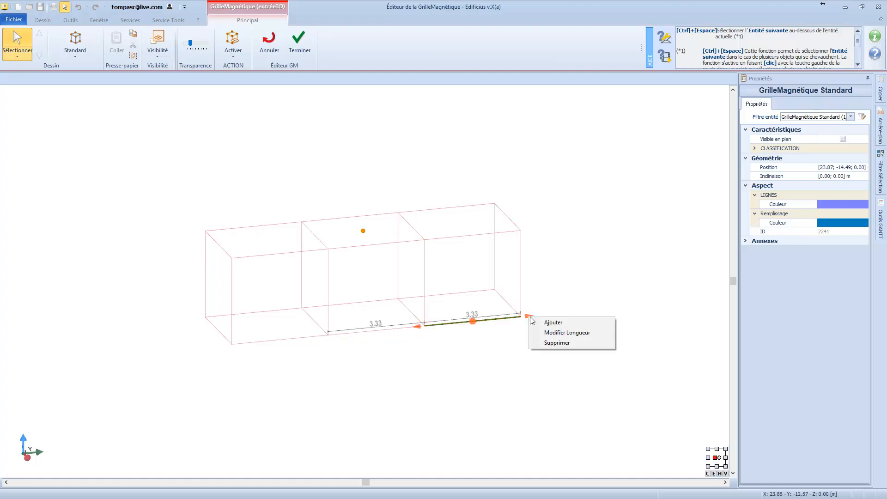
pyautogui.click(553, 323)
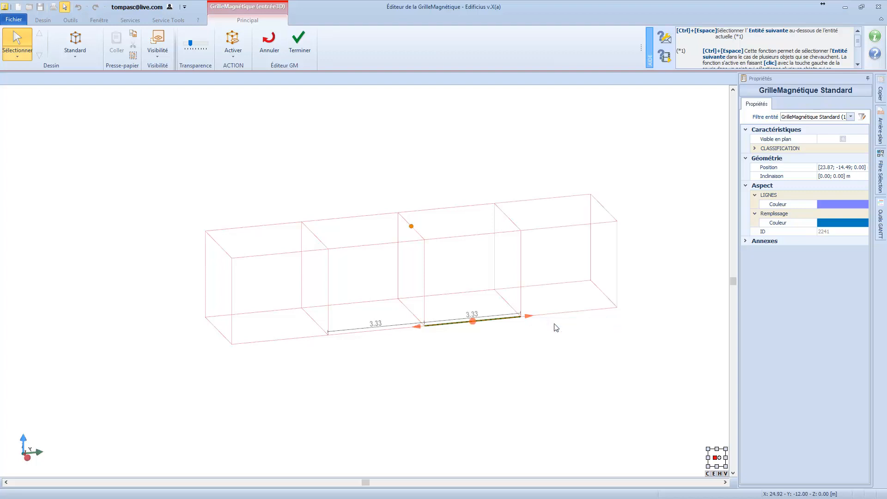
pyautogui.click(565, 313)
pyautogui.rightClick(628, 307)
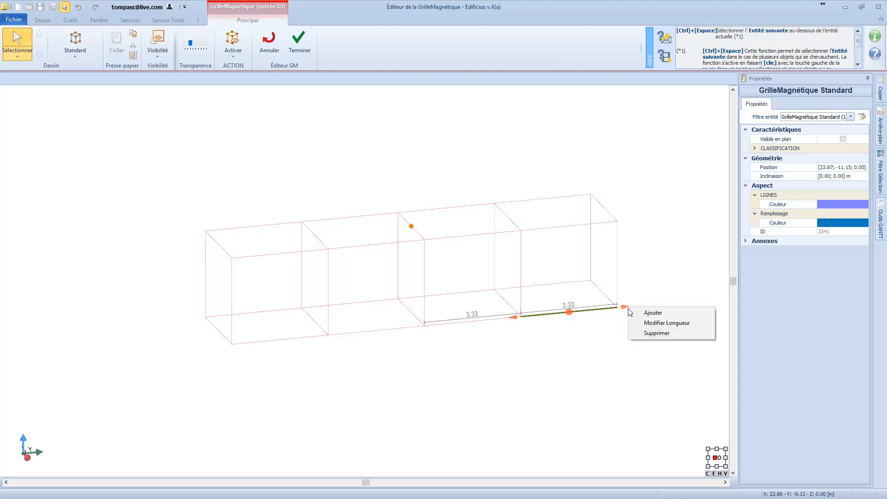
pyautogui.click(651, 333)
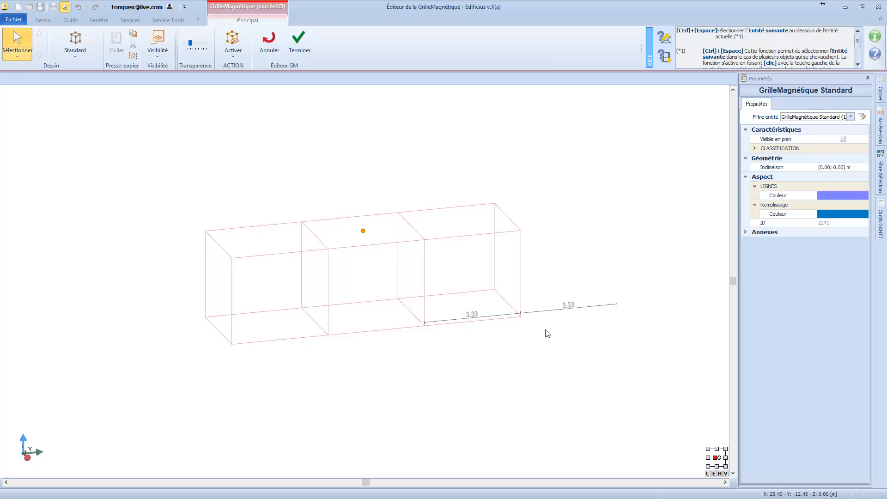
# Lengthen the grid's middle bay to 5 m towards the first bay, shifting the first bay along with it
pyautogui.click(396, 331)
pyautogui.rightClick(322, 335)
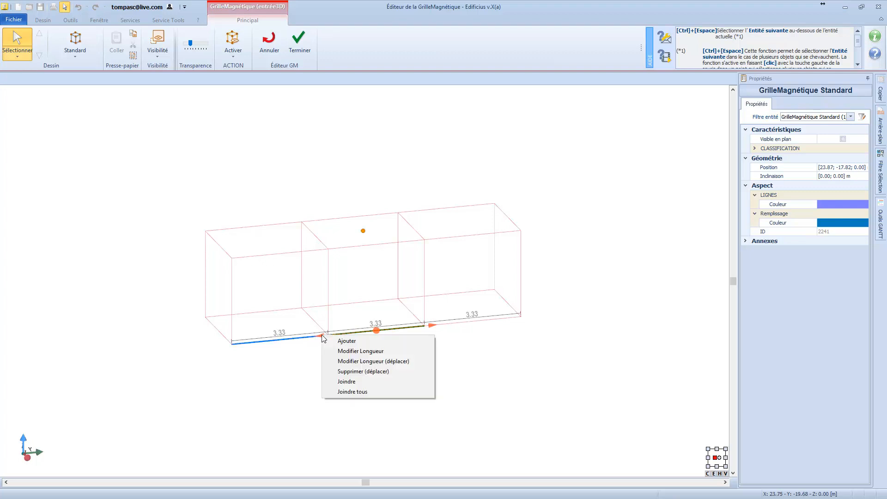
pyautogui.click(342, 352)
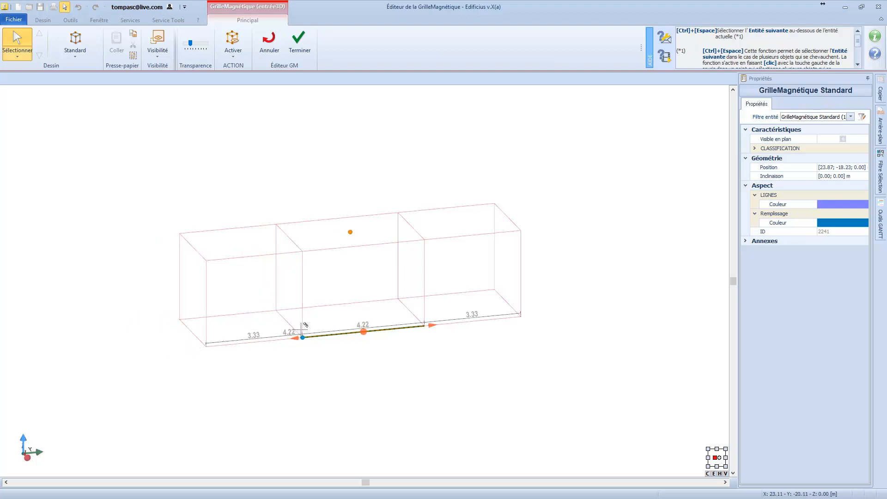
pyautogui.write('5')
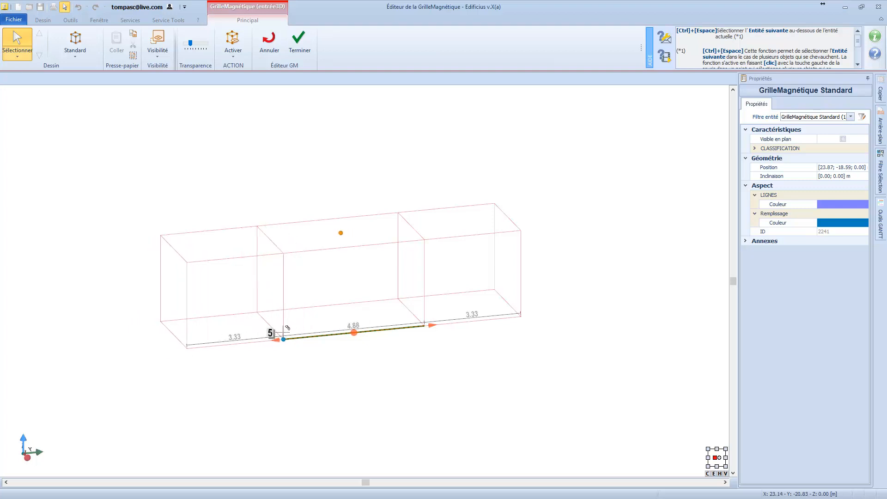
pyautogui.press('Return')
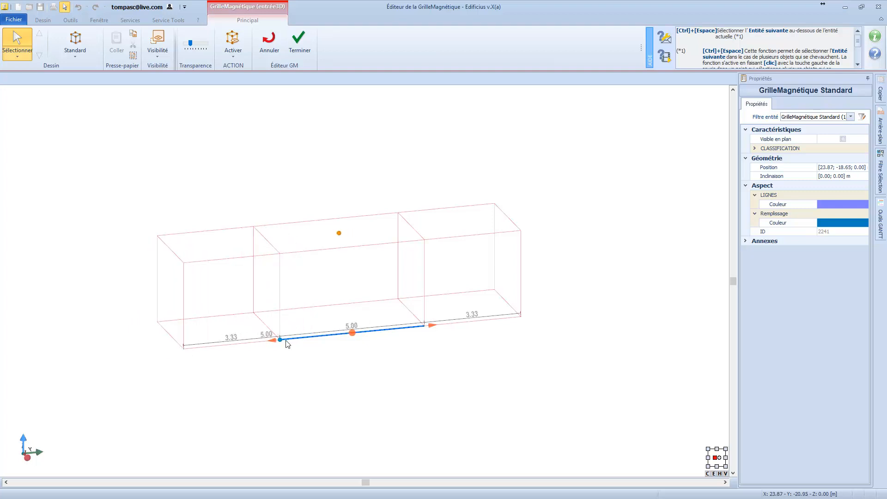
# Shorten the middle bay to 3 m by moving only its node shared with the first bay, using Modifier Longueur (déplacer)
pyautogui.rightClick(273, 339)
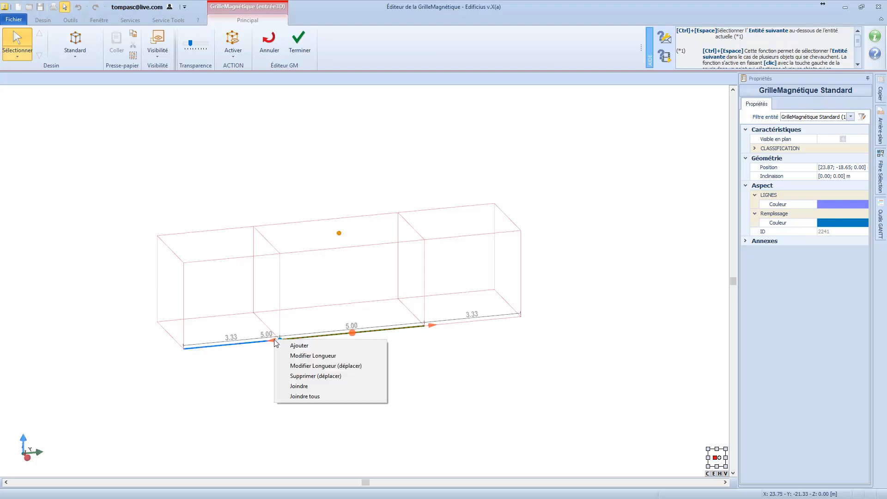
pyautogui.click(298, 365)
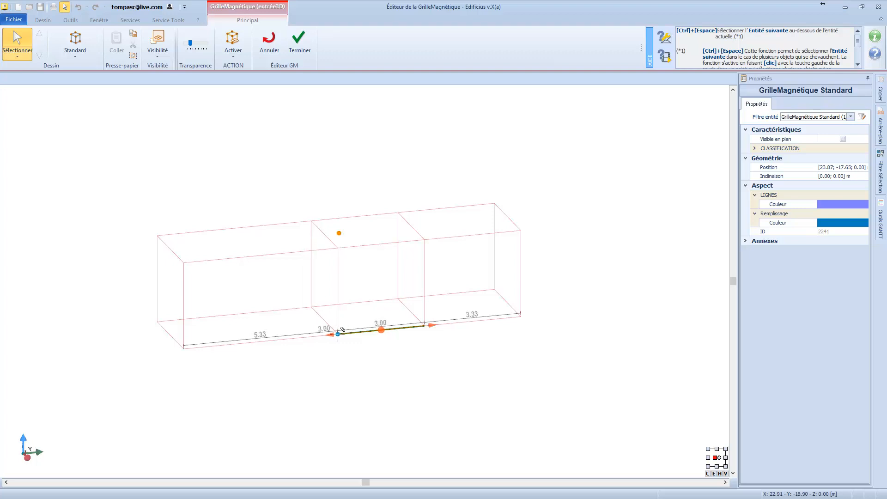
pyautogui.click(338, 334)
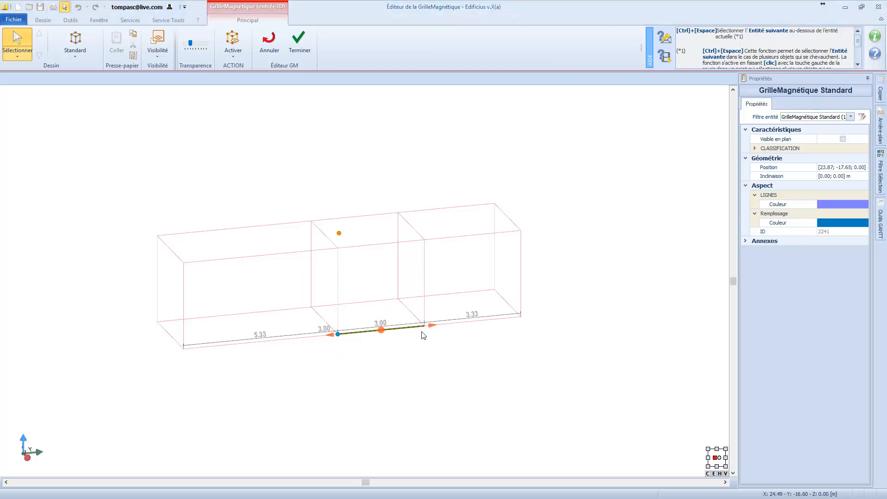
# Add a second level on top of the standard grid from its vertical corner edge, and deselect the grid
pyautogui.click(522, 273)
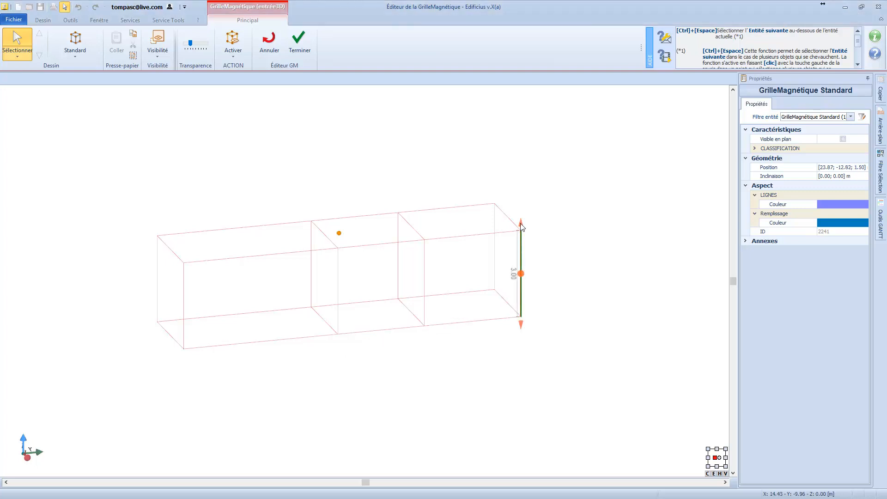
pyautogui.rightClick(521, 226)
pyautogui.click(536, 230)
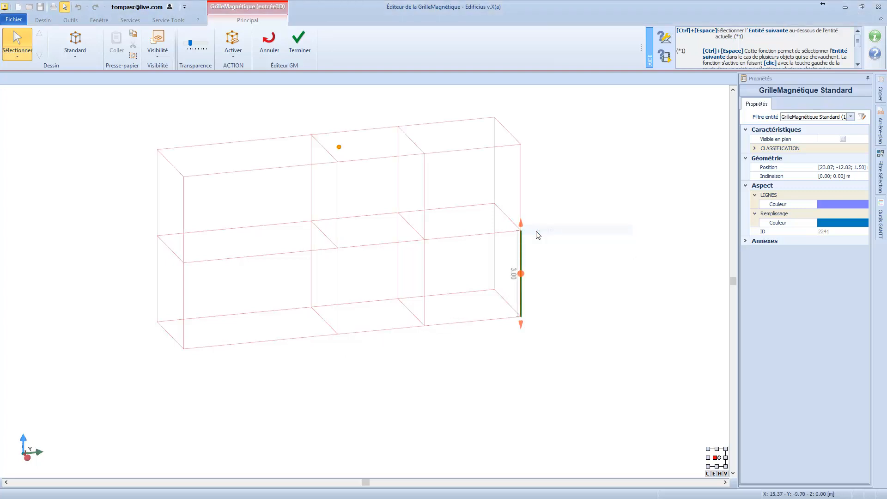
pyautogui.click(573, 267)
# Place one Conique magnetic grid in the empty space beside the standard grid
pyautogui.click(74, 56)
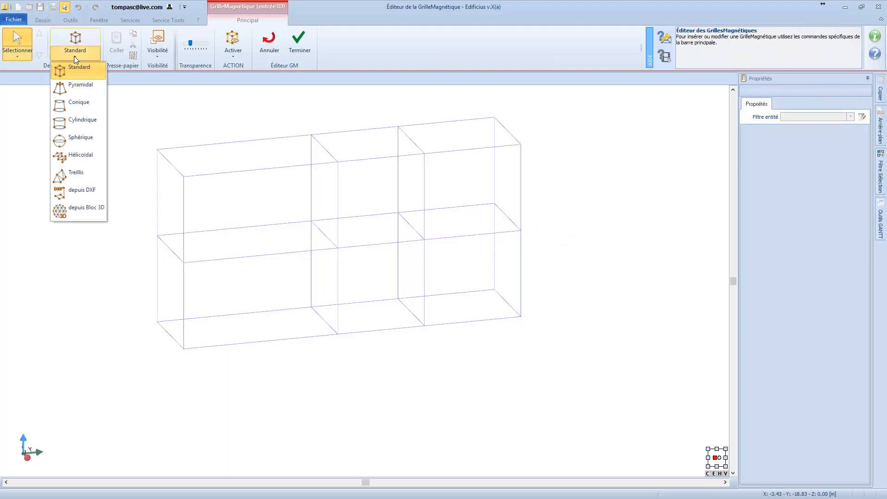
pyautogui.click(86, 103)
pyautogui.scroll(-4, 134, 214)
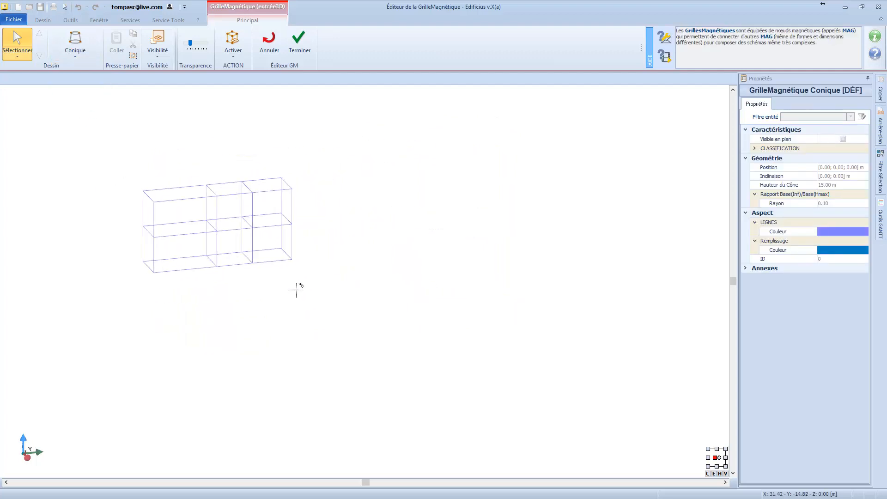
pyautogui.click(354, 261)
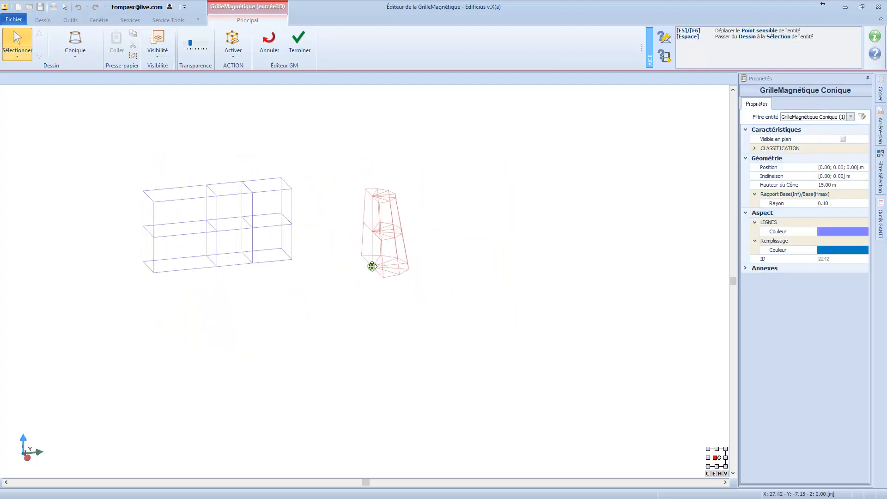
pyautogui.click(372, 267)
# Rebuild the conical grid's base arc as a full circle divided into 12 sectors
pyautogui.scroll(4, 386, 268)
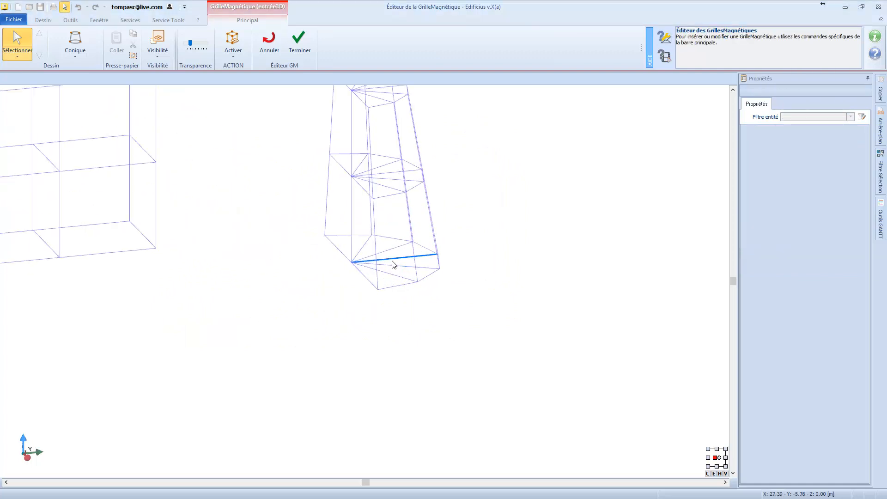
pyautogui.click(396, 289)
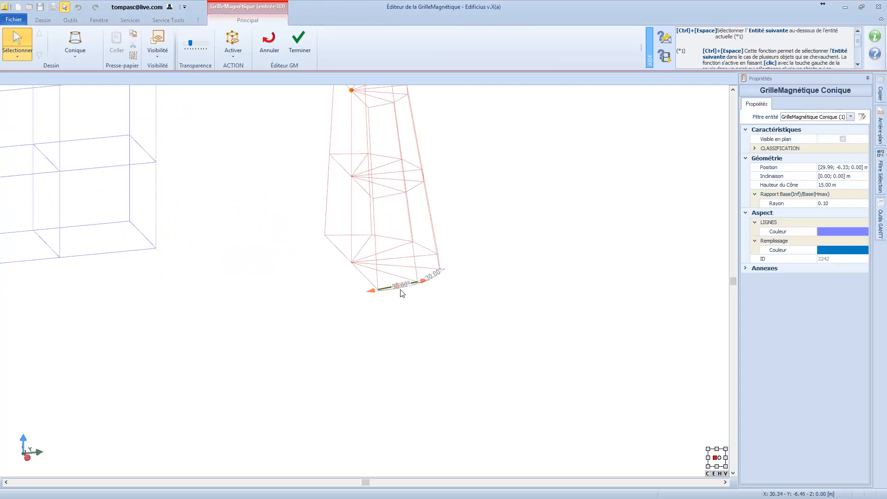
pyautogui.rightClick(400, 287)
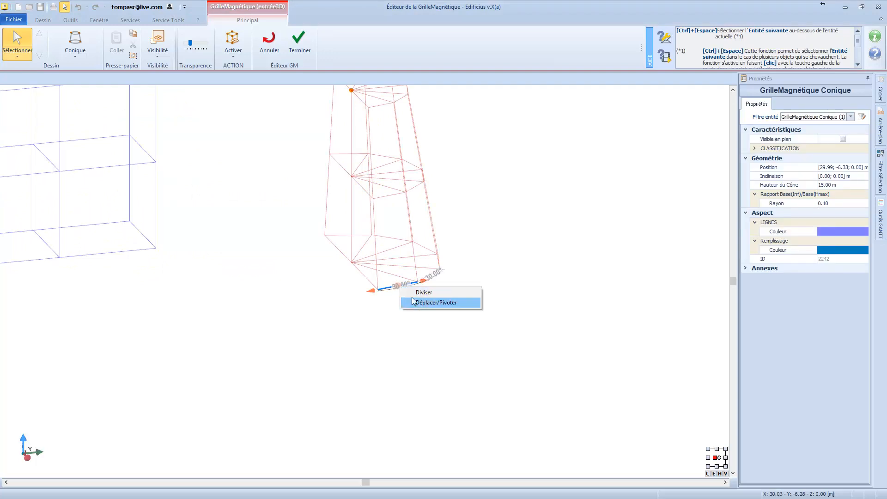
pyautogui.click(376, 296)
pyautogui.rightClick(375, 293)
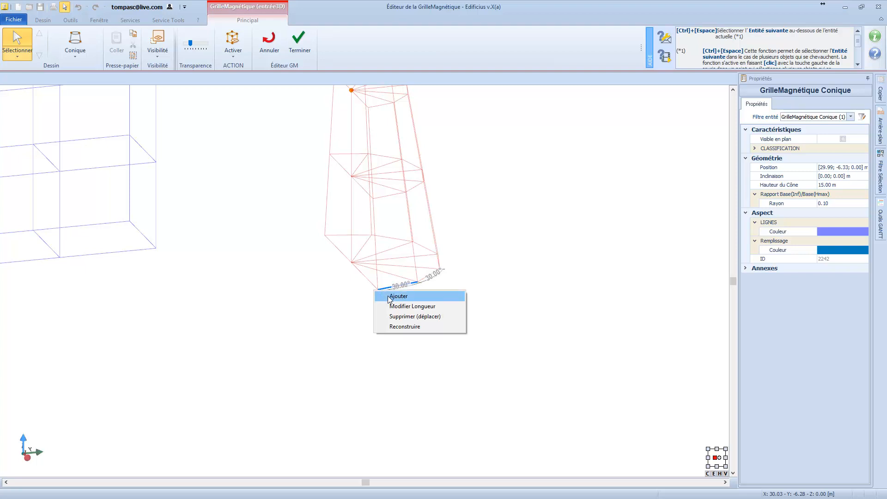
pyautogui.click(400, 327)
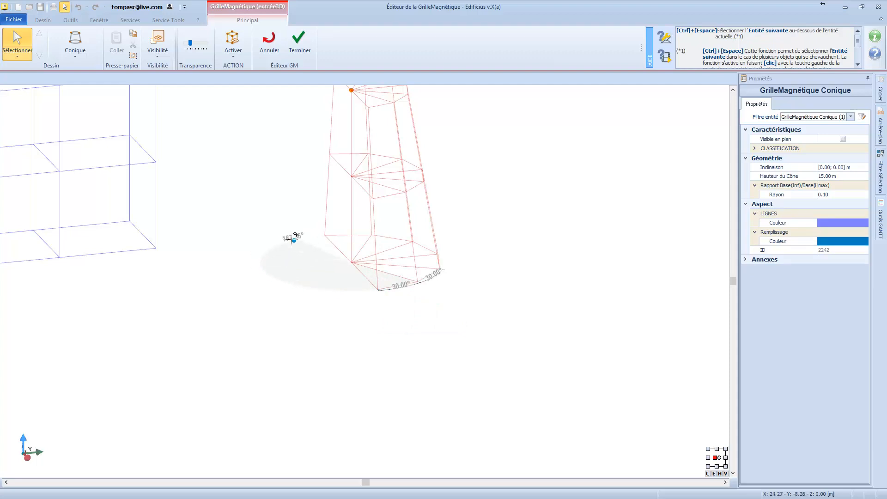
pyautogui.write('30')
pyautogui.write('0')
pyautogui.press('Return')
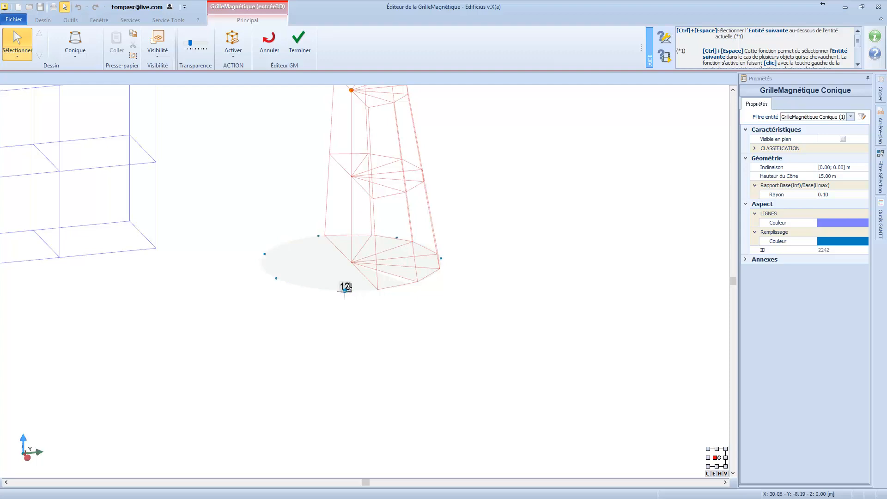
pyautogui.click(345, 287)
# Set the conical grid's Rayon ratio to 0.40 using the radius handle at the cone's apex
pyautogui.scroll(-1, 343, 306)
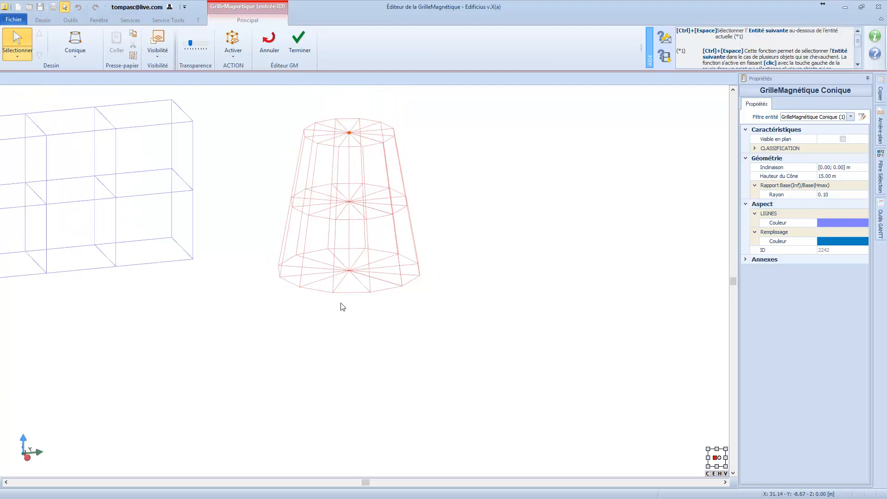
pyautogui.moveTo(366, 324); pyautogui.dragTo(356, 340, button='middle')
pyautogui.click(350, 147)
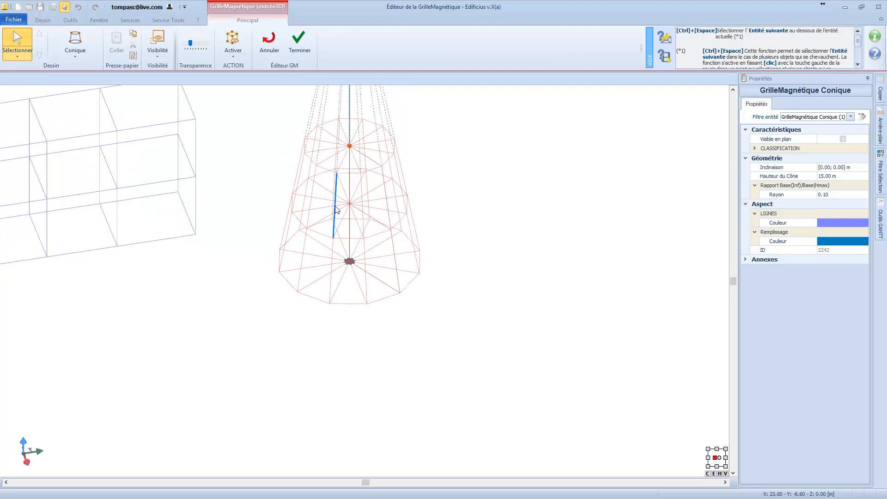
pyautogui.scroll(-4, 314, 226)
pyautogui.scroll(4, 327, 144)
pyautogui.scroll(3, 327, 185)
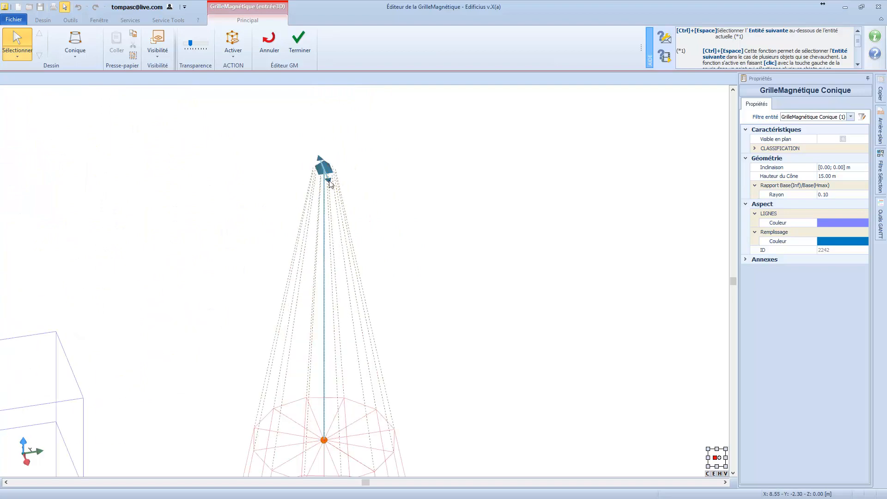
pyautogui.moveTo(330, 184); pyautogui.dragTo(346, 211)
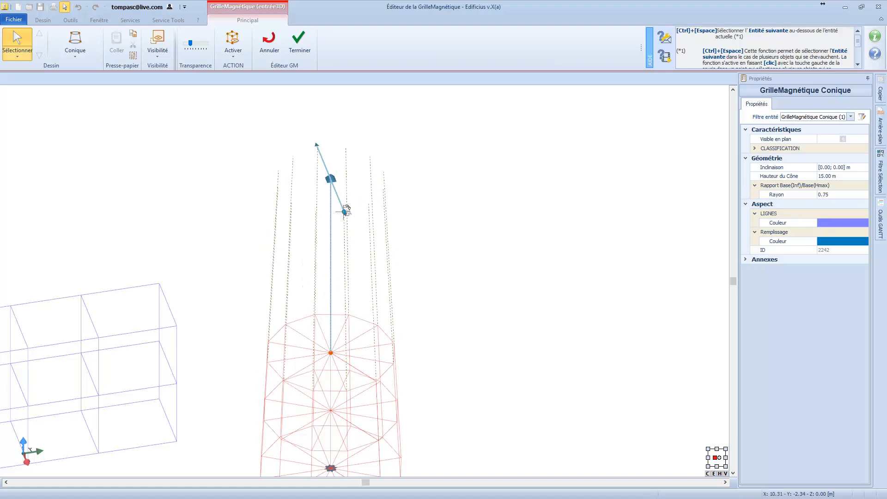
pyautogui.write('.40')
pyautogui.press('Return')
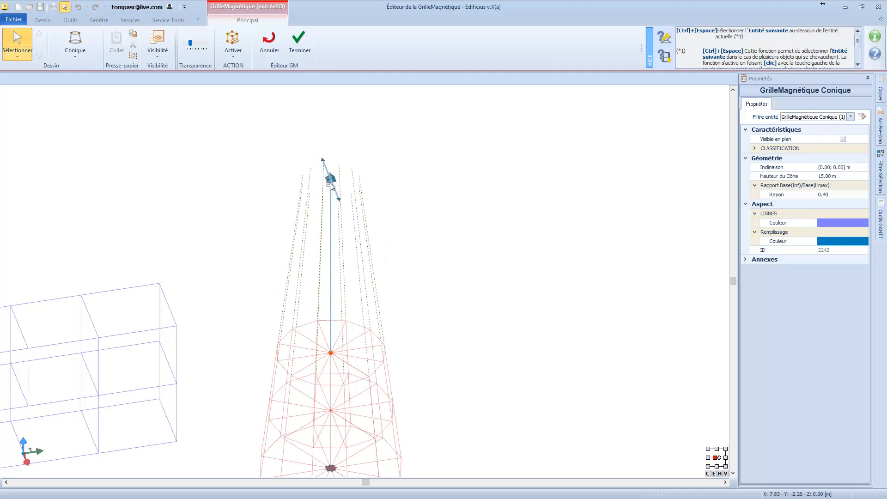
# Lower the conical grid's Hauteur du Cône to 8.00 m using its height handle, and deselect the grid
pyautogui.moveTo(331, 180); pyautogui.dragTo(316, 276)
pyautogui.scroll(-2, 321, 287)
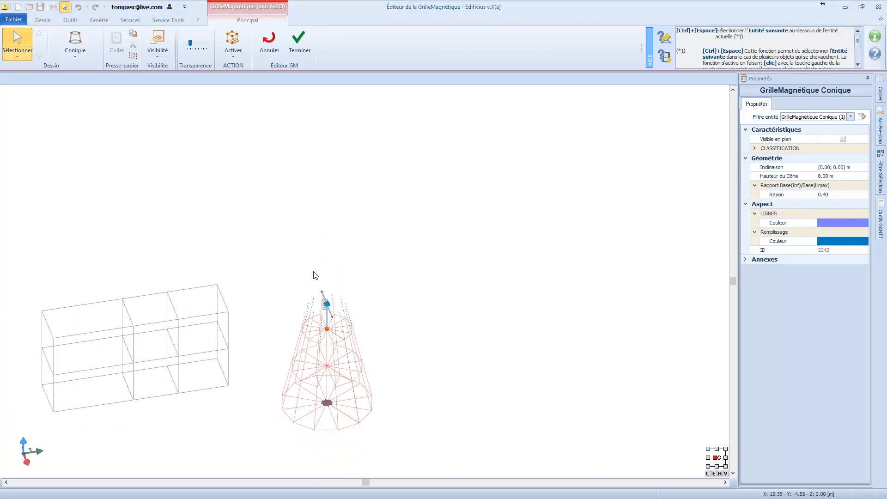
pyautogui.click(315, 275)
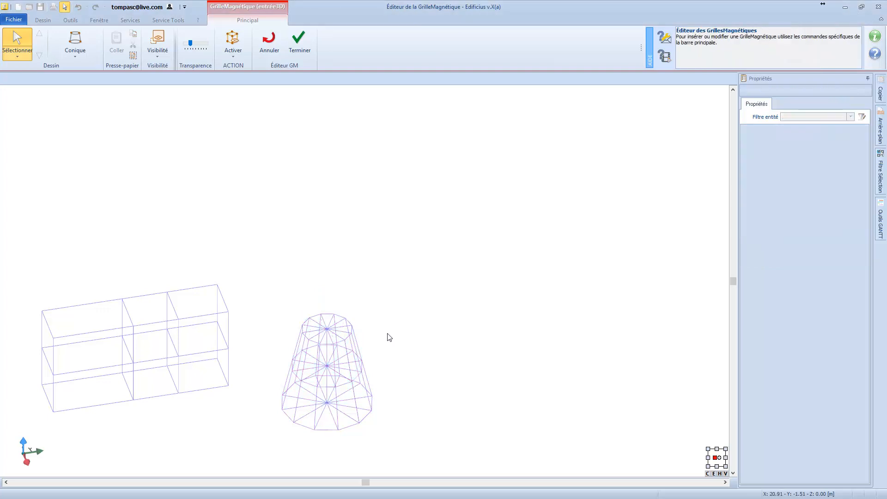
# Place a Hélicoïdal magnetic grid in the empty space in front of the standard grid, and leave it deselected
pyautogui.click(79, 52)
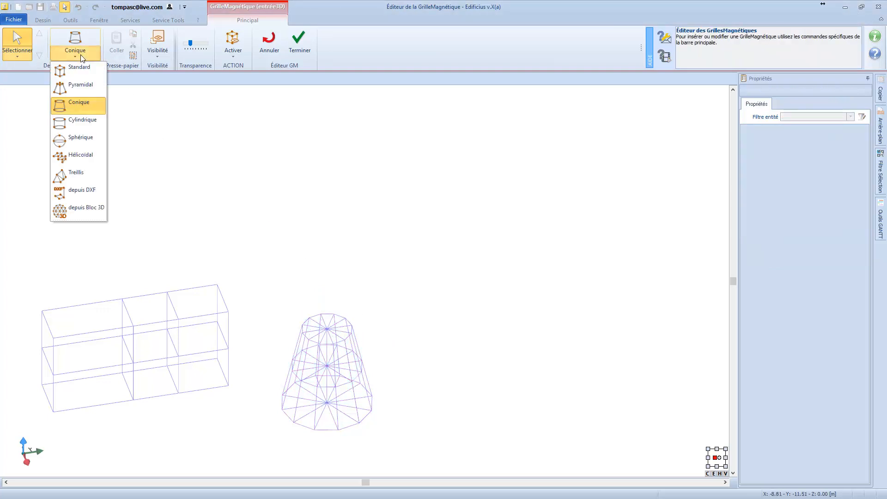
pyautogui.click(83, 158)
pyautogui.scroll(-3, 162, 164)
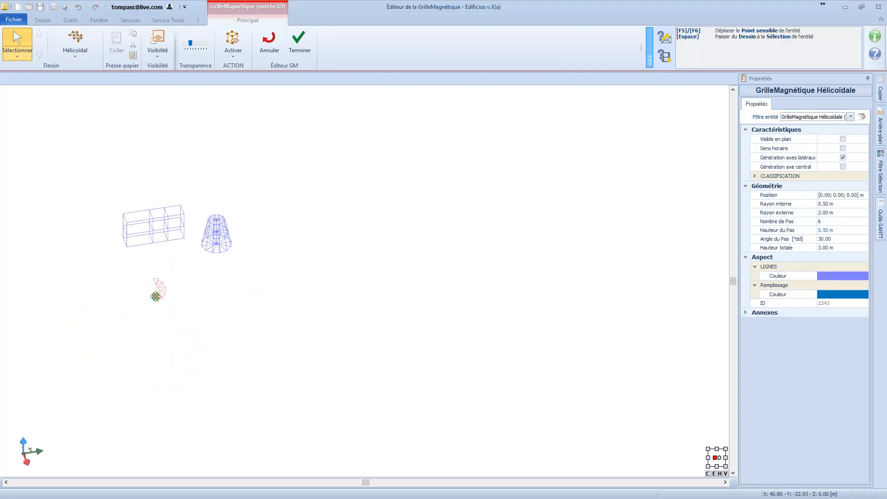
pyautogui.click(156, 297)
pyautogui.click(164, 291)
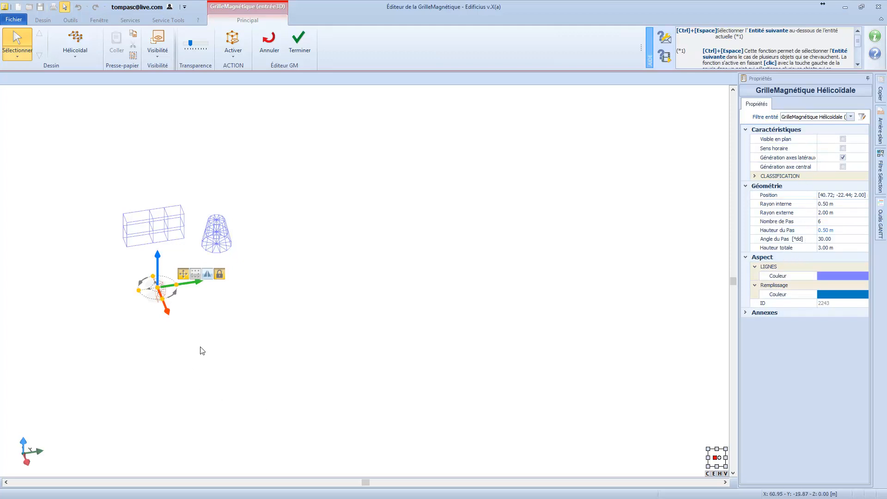
pyautogui.click(211, 304)
# Place a Treillis magnetic grid in the empty space between the helical grid and the area in front of the conical grid
pyautogui.click(84, 55)
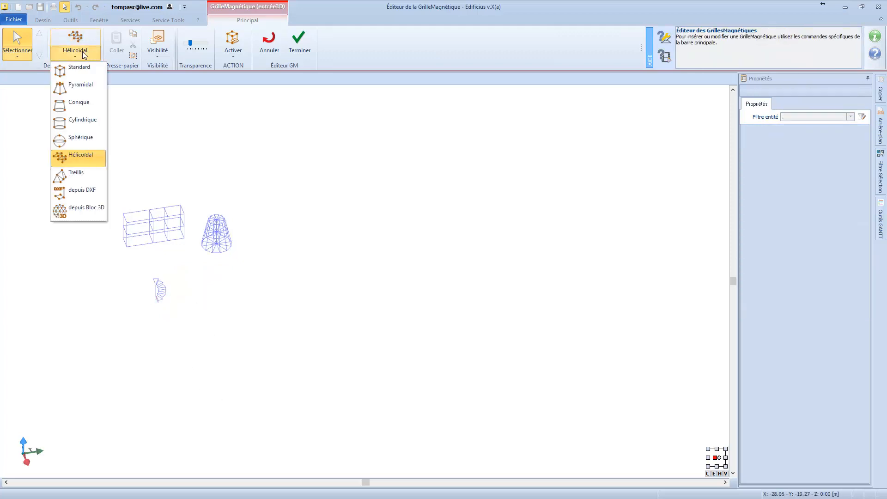
pyautogui.click(69, 179)
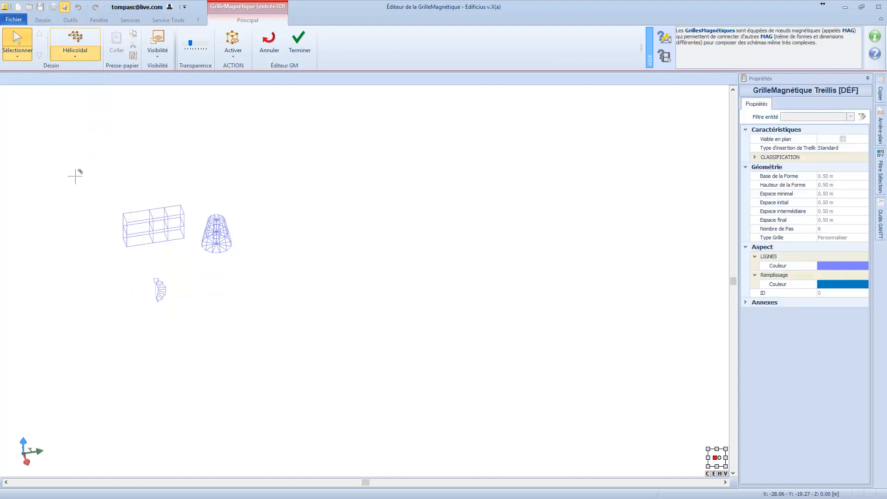
pyautogui.click(225, 290)
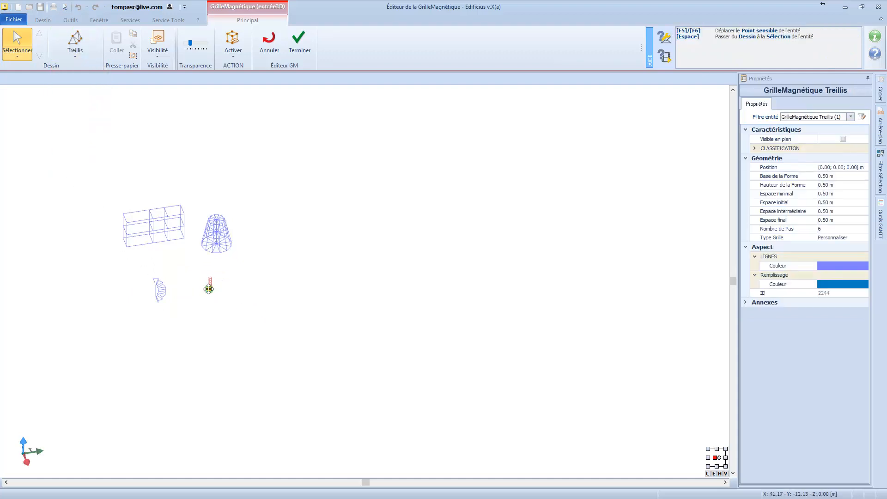
pyautogui.scroll(3, 206, 287)
pyautogui.click(197, 300)
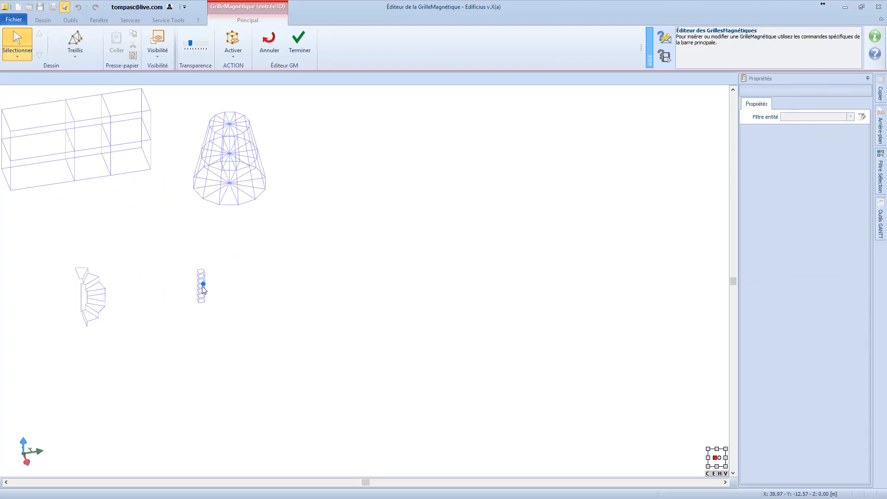
# Customise the Treillis grid's Type Grille as Triangulaire with the face style of two panels, each with diagonals rising to a central peak
pyautogui.click(203, 290)
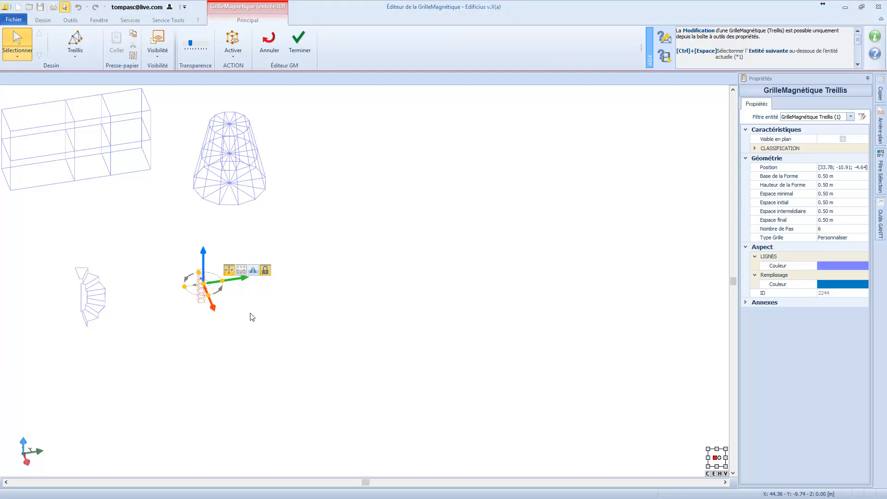
pyautogui.click(841, 237)
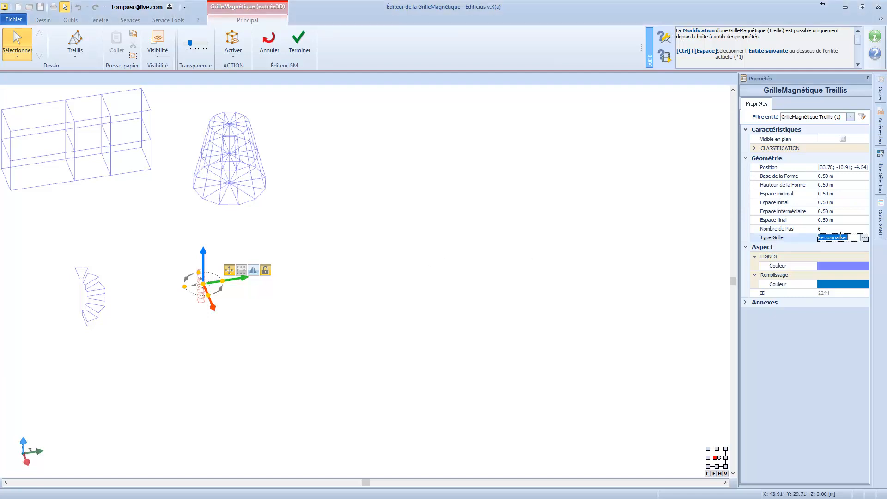
pyautogui.click(864, 238)
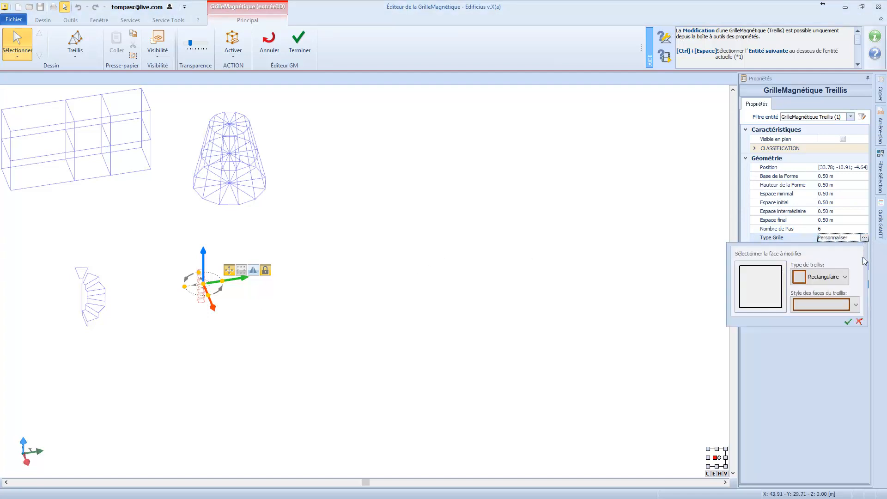
pyautogui.click(845, 278)
pyautogui.click(831, 295)
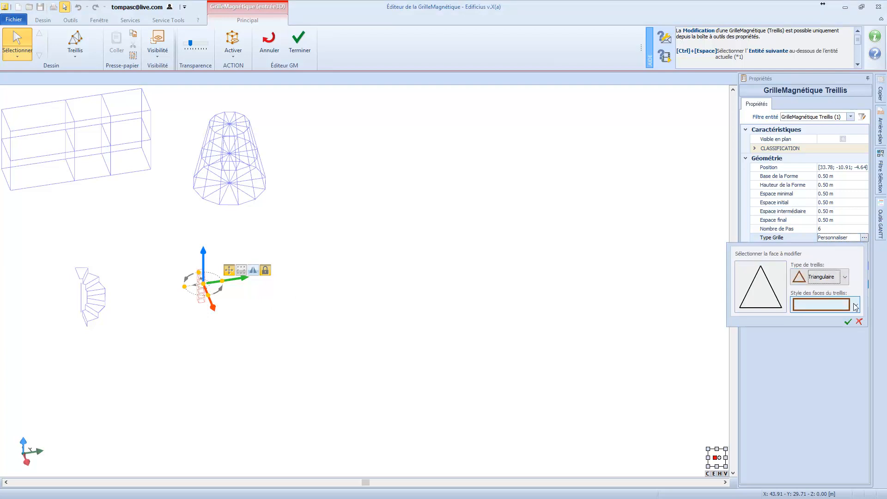
pyautogui.click(855, 307)
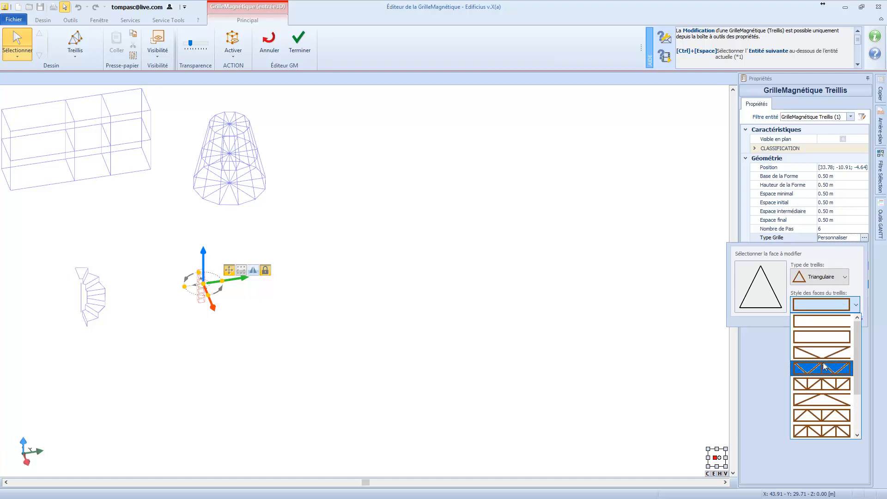
pyautogui.click(830, 416)
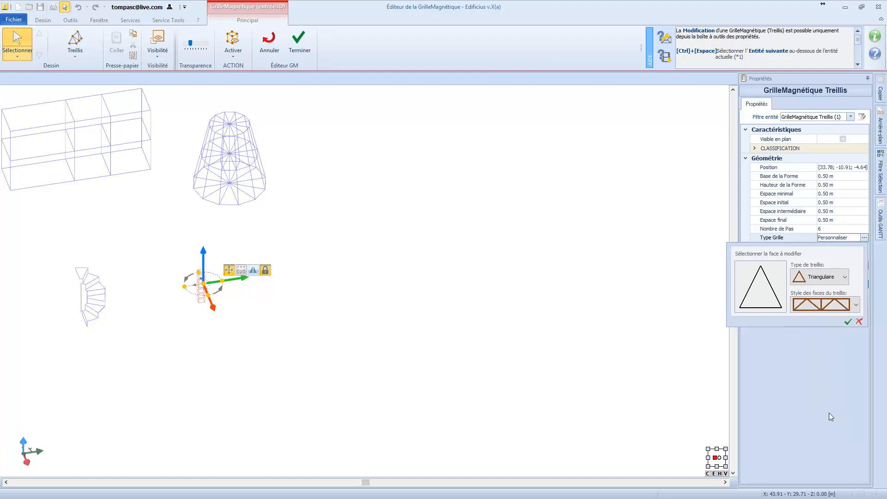
pyautogui.click(849, 321)
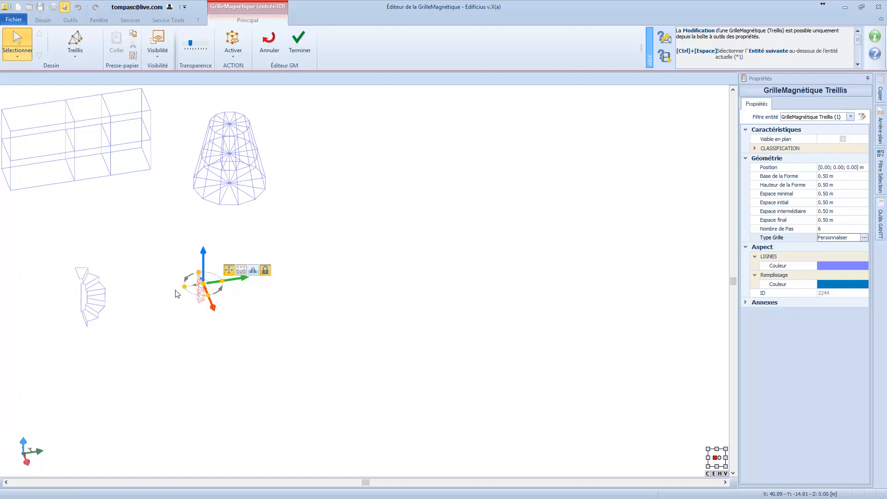
pyautogui.moveTo(176, 291); pyautogui.dragTo(235, 268)
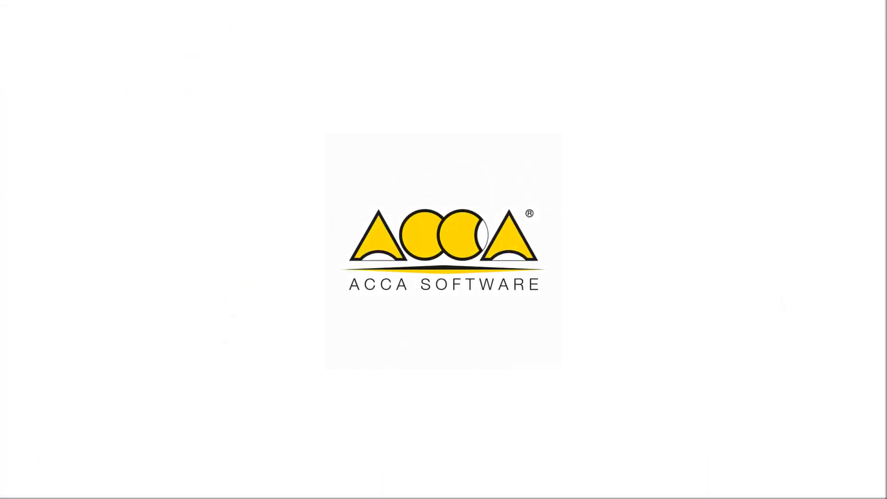